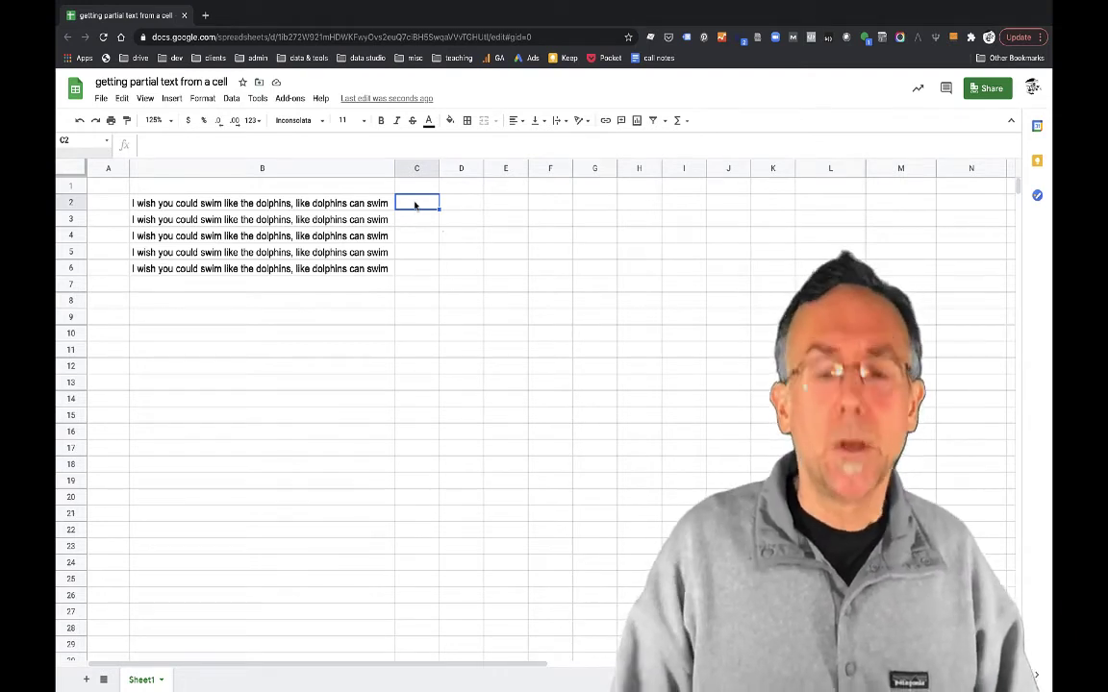
Enter =LEFT(B2,25) in C2 so it shows 'I wish you could swim lik'
{"action": "type", "text": "=LEFT"}
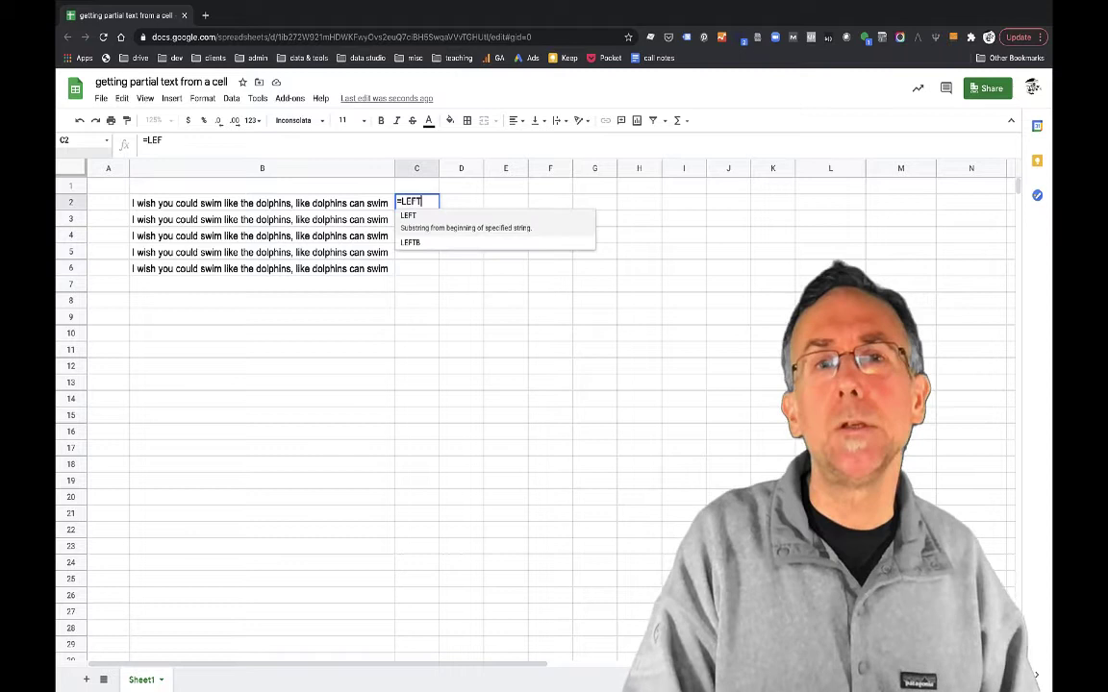
{"action": "type", "text": "("}
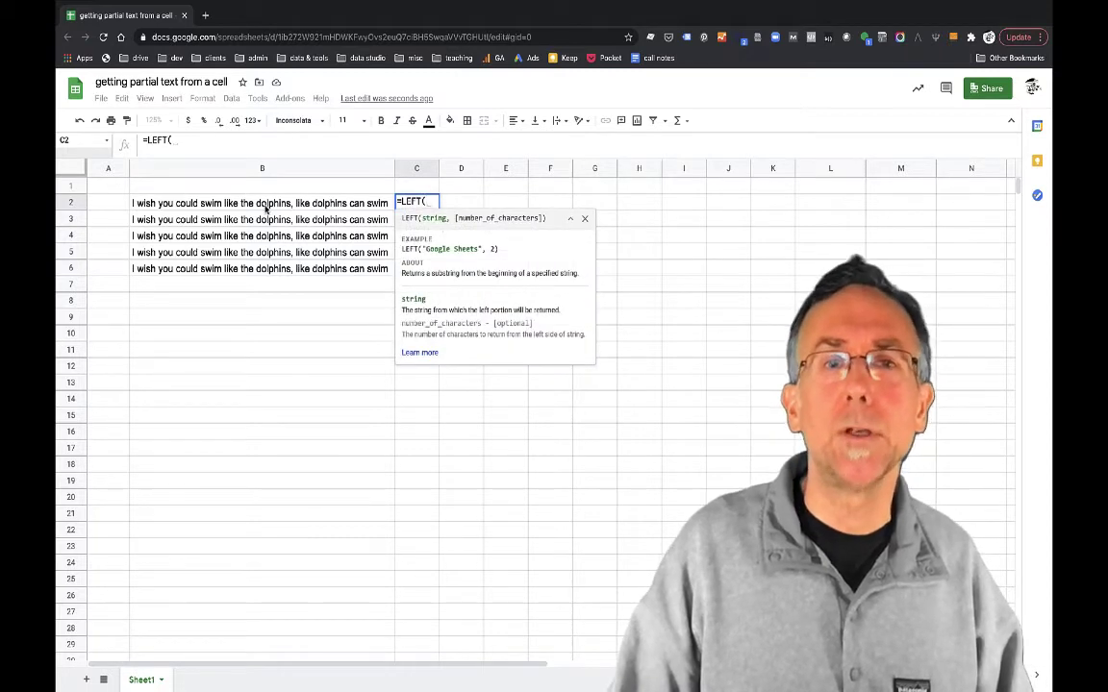
{"action": "left_click", "coordinate": [267, 205]}
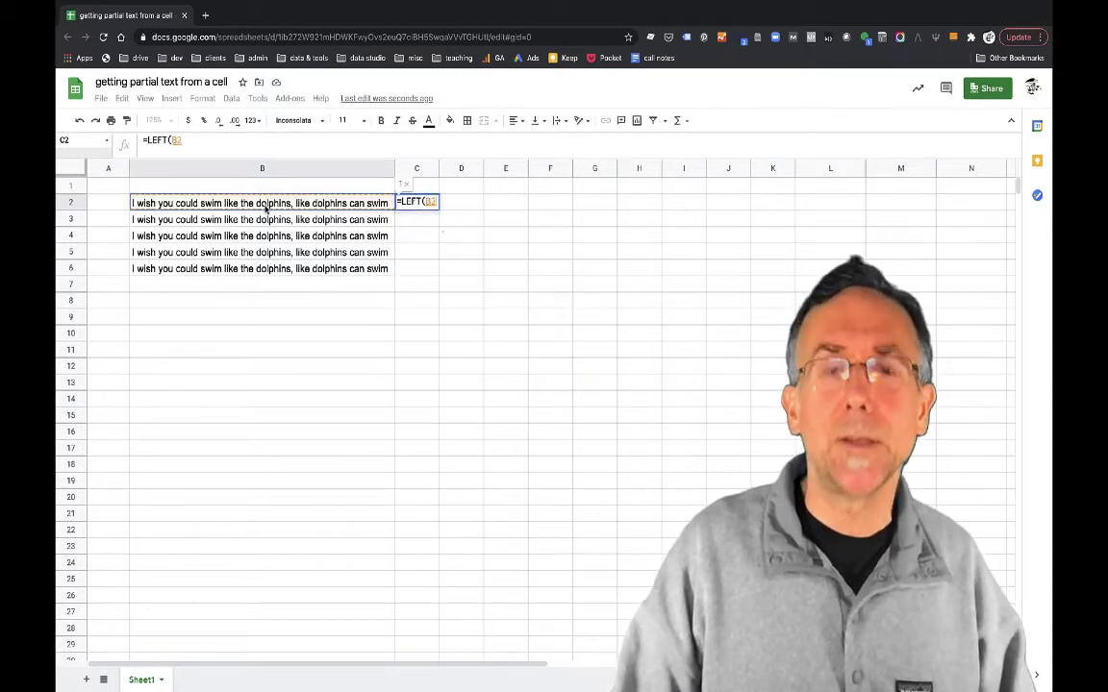
{"action": "type", "text": ","}
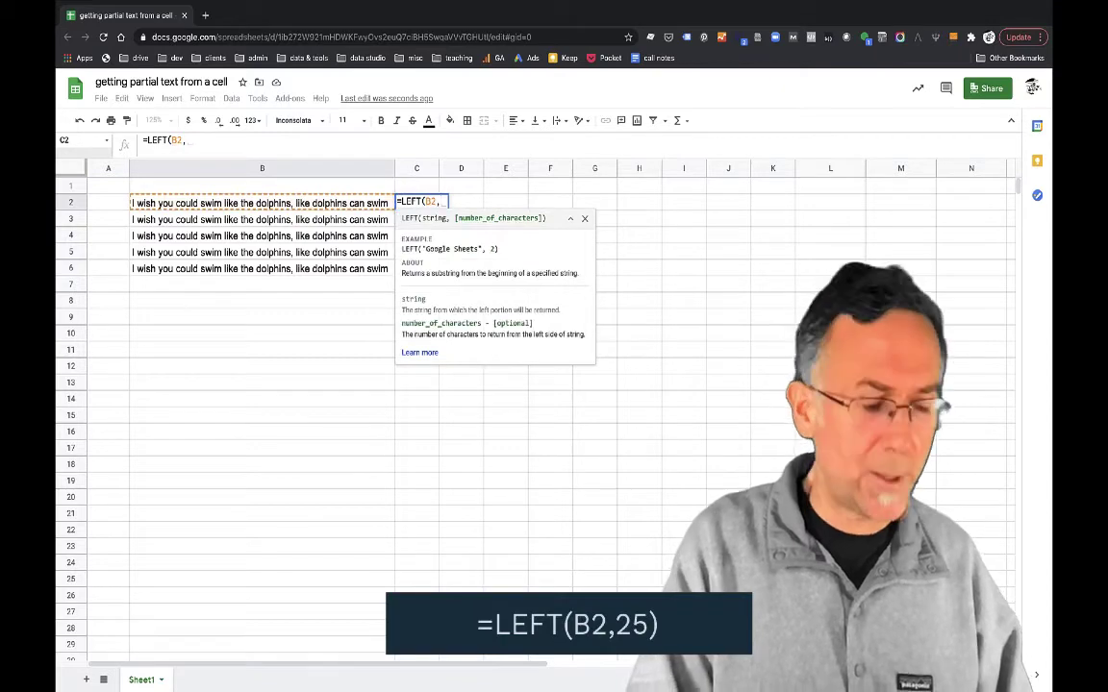
{"action": "type", "text": "25)"}
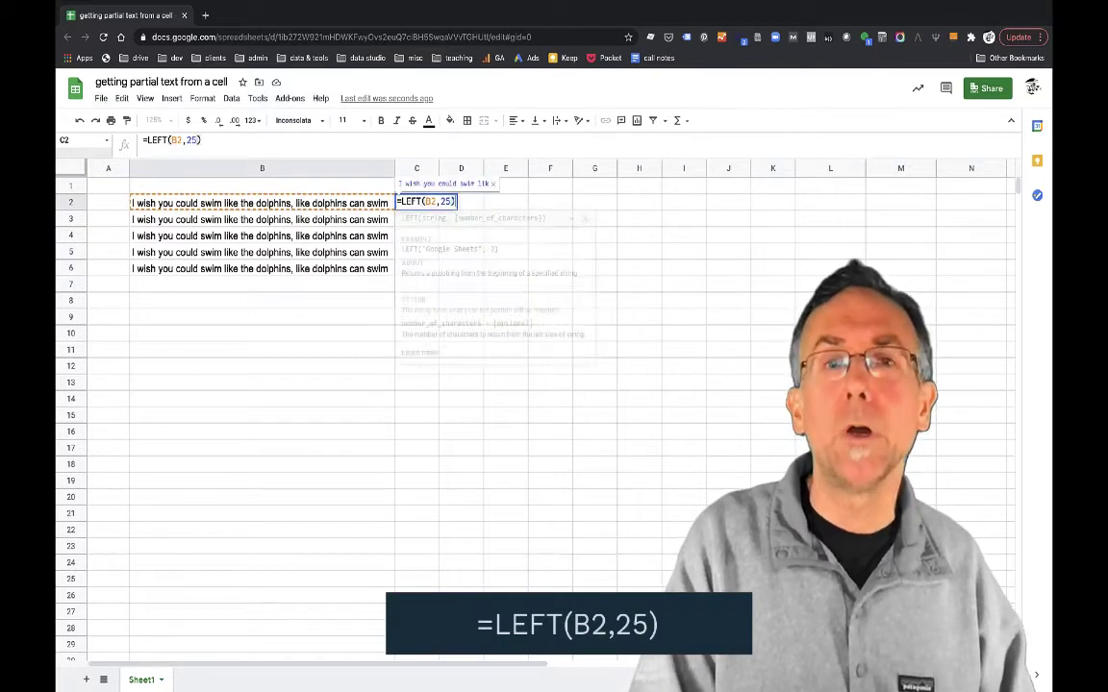
{"action": "key", "text": "Return"}
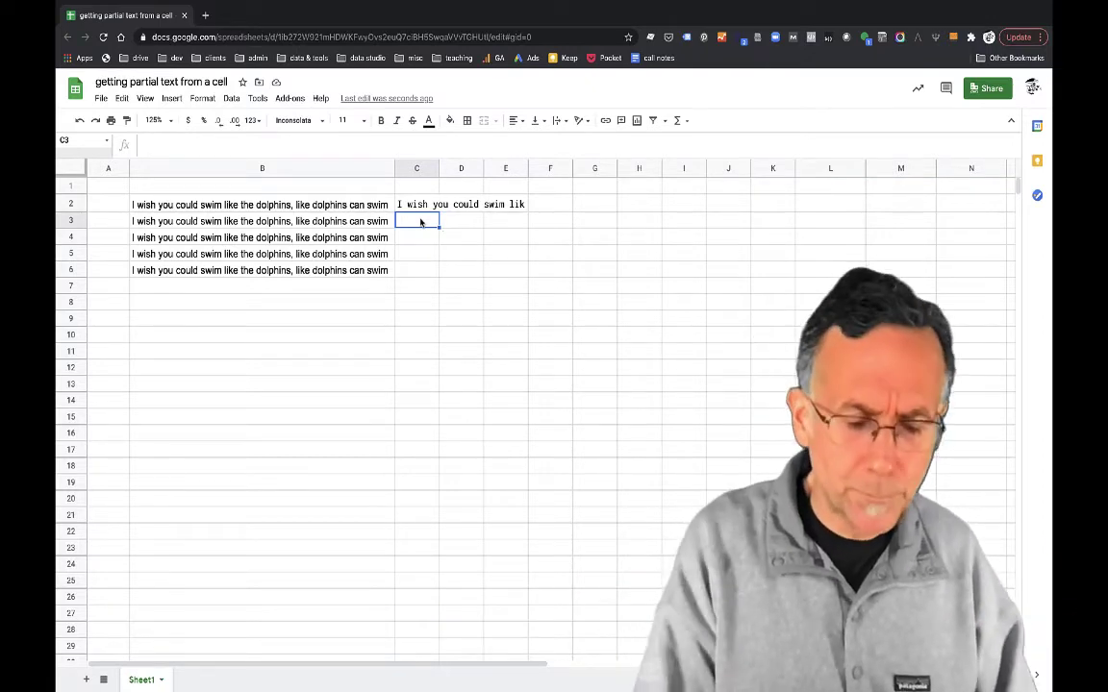
Enter =SPLIT(B3," ") in C3, spreading B3's words across C3:N3
{"action": "type", "text": "="}
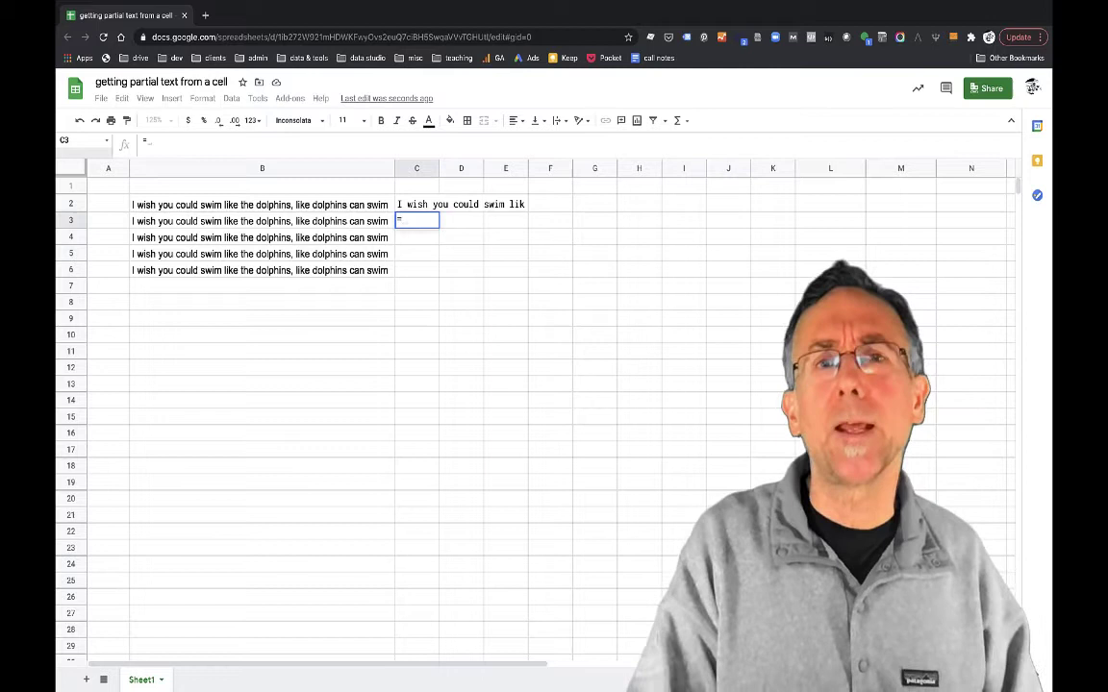
{"action": "type", "text": "SPLIT("}
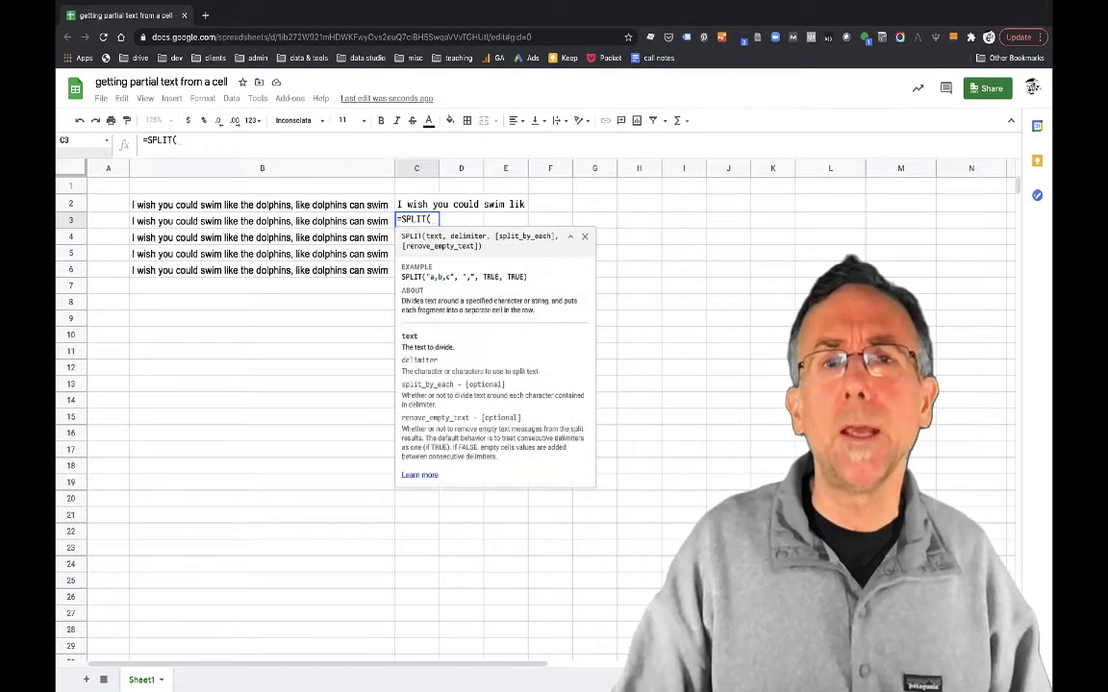
{"action": "left_click", "coordinate": [257, 222]}
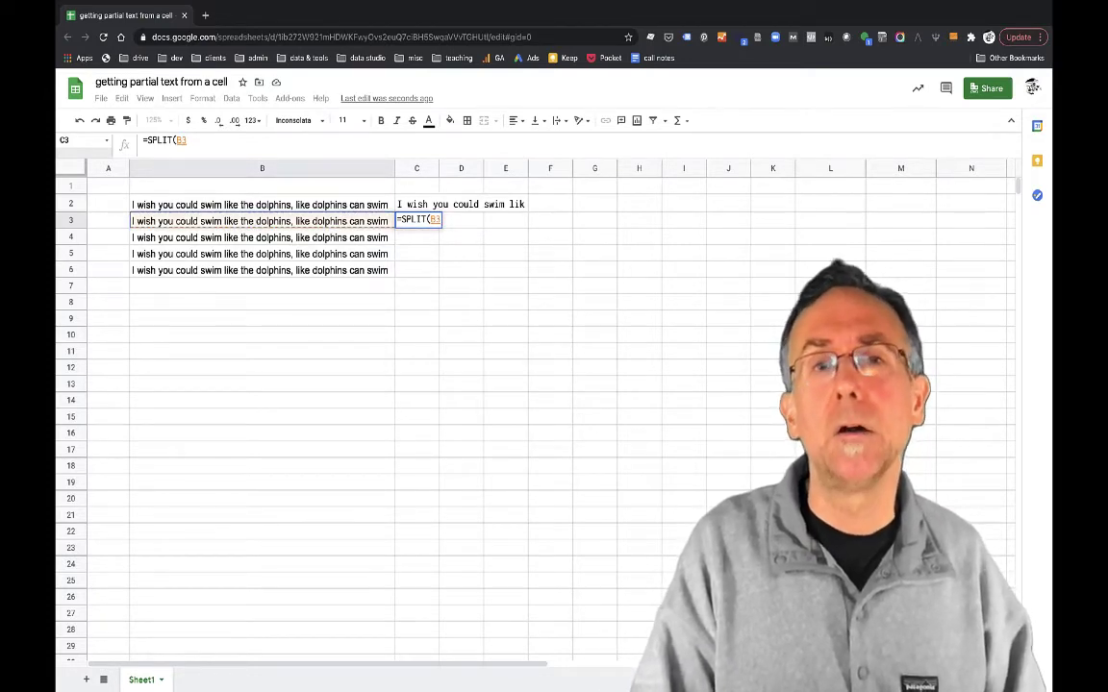
{"action": "type", "text": ","}
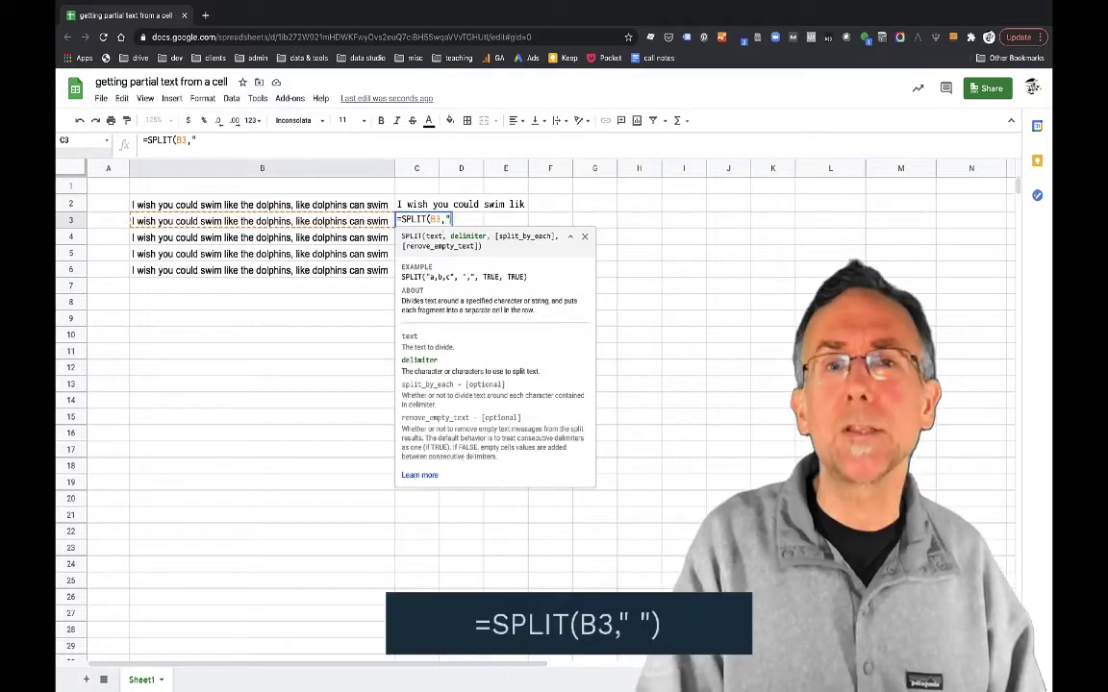
{"action": "type", "text": "\" \")"}
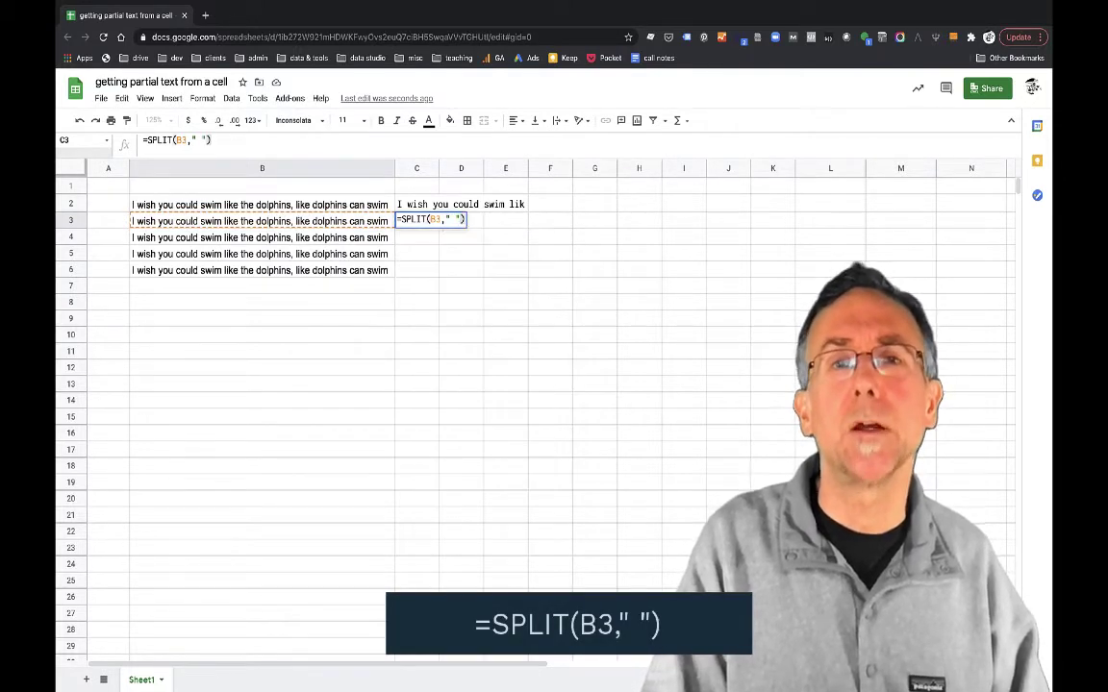
{"action": "key", "text": "Return"}
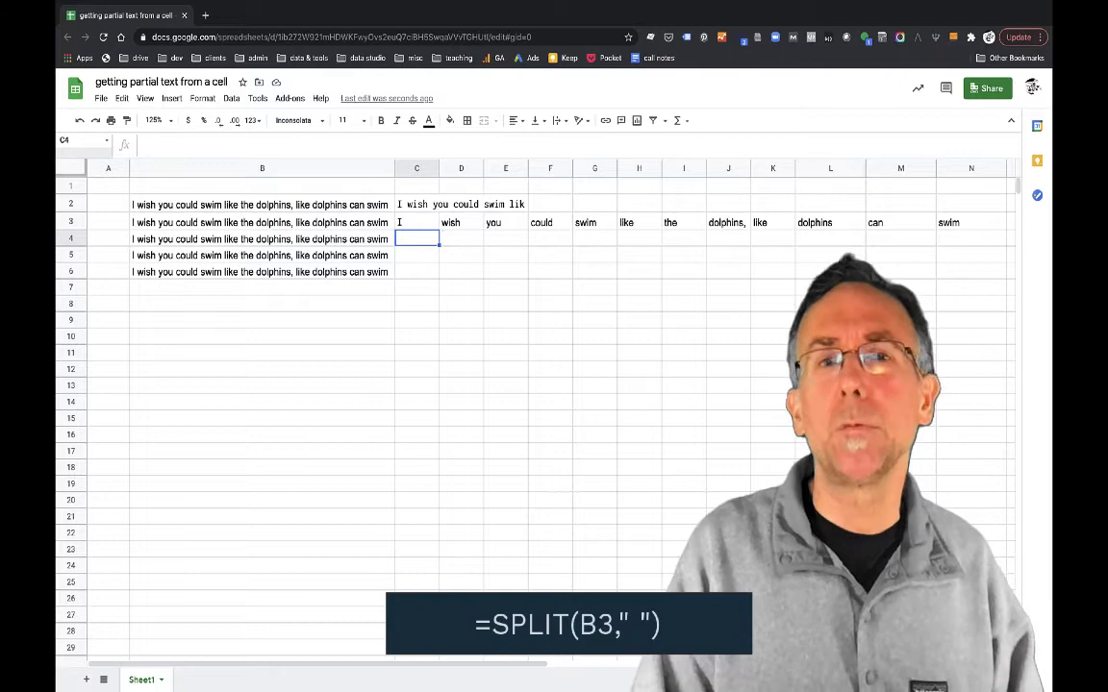
{"action": "type", "text": "="}
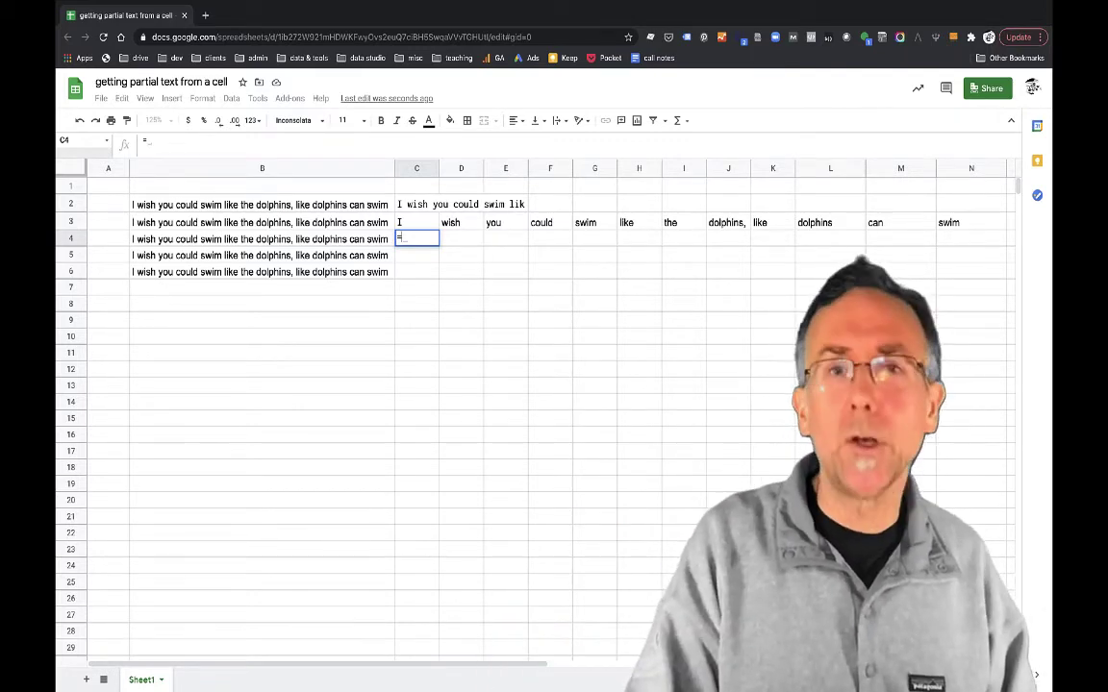
Enter =ARRAY_CONSTRAIN(SPLIT(B4," "),1,5) in C4 to return only 'I wish you could swim'
{"action": "type", "text": "ARRAY_"}
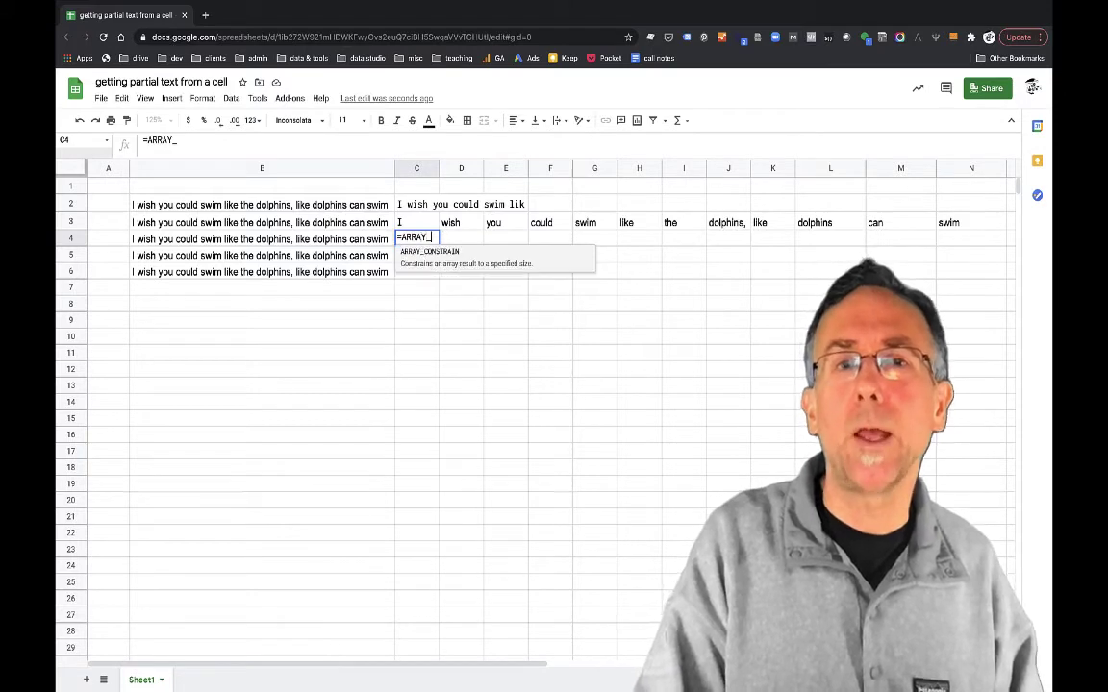
{"action": "type", "text": "CONSTE"}
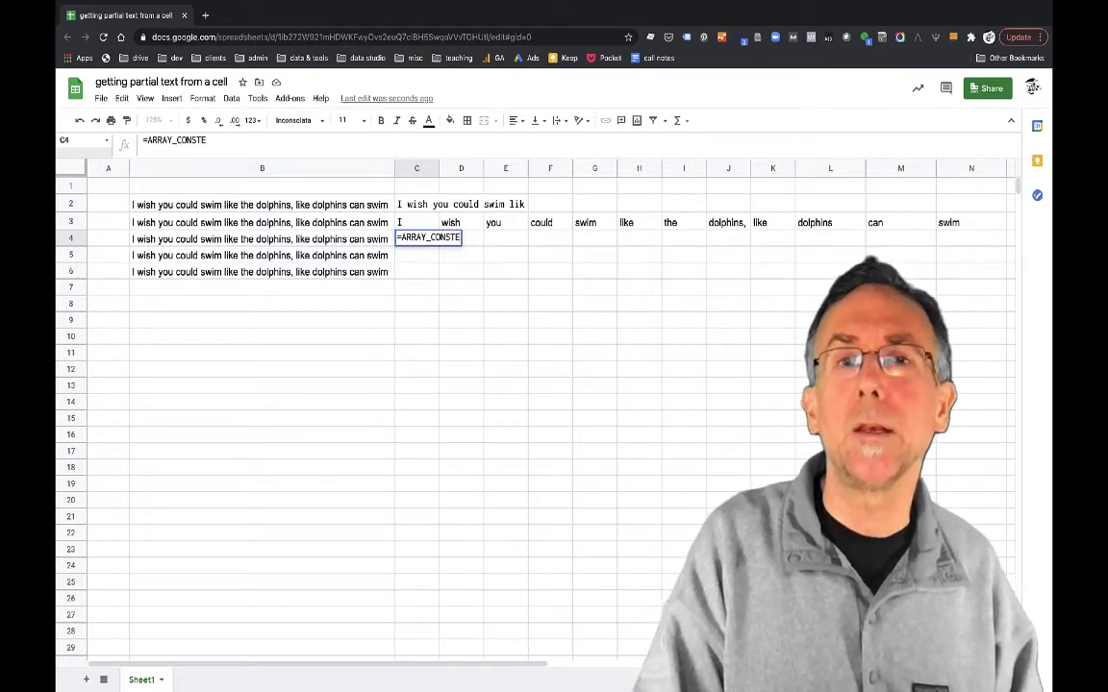
{"action": "key", "text": "BackSpace"}
{"action": "type", "text": "RAIN("}
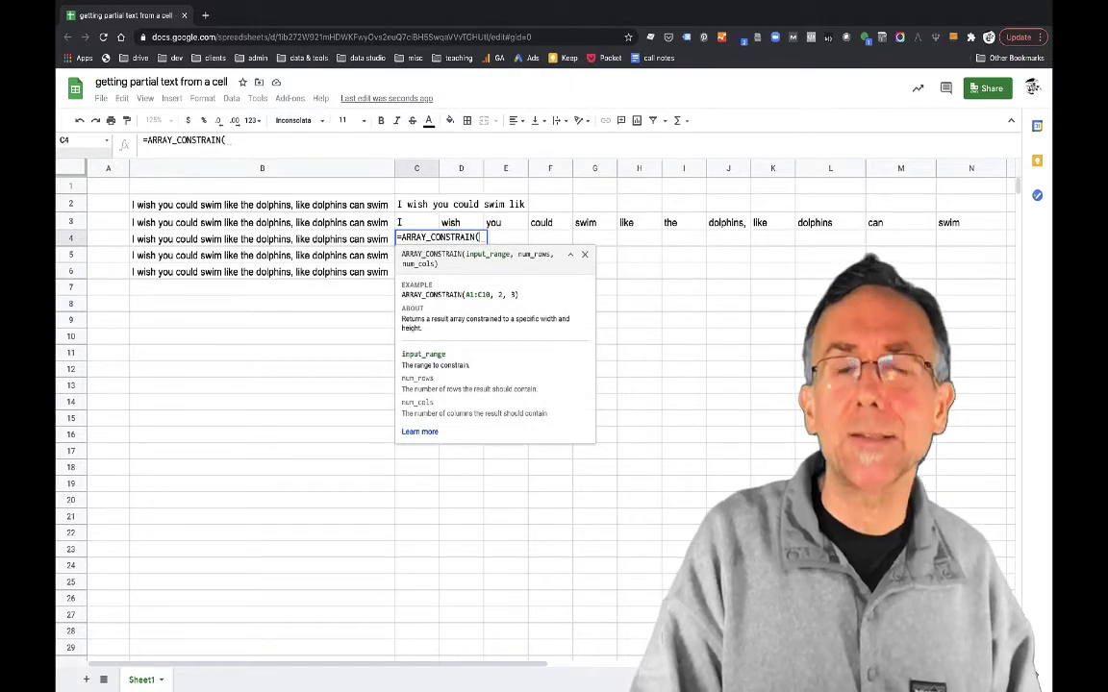
{"action": "type", "text": "SPLIT"}
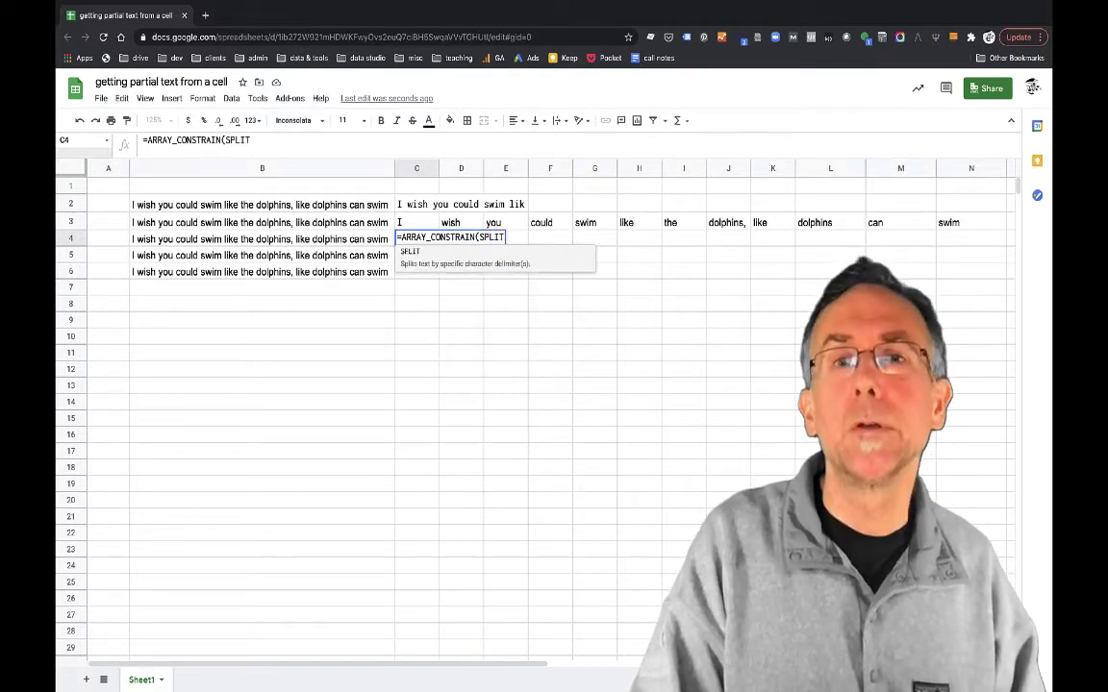
{"action": "type", "text": "("}
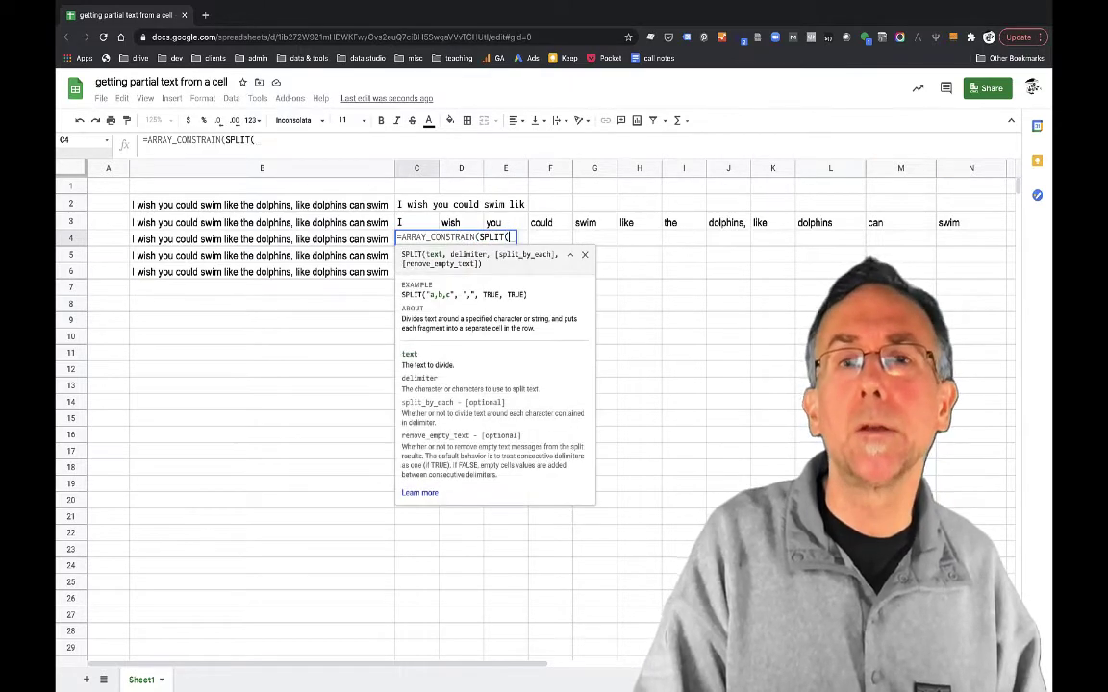
{"action": "left_click", "coordinate": [263, 240]}
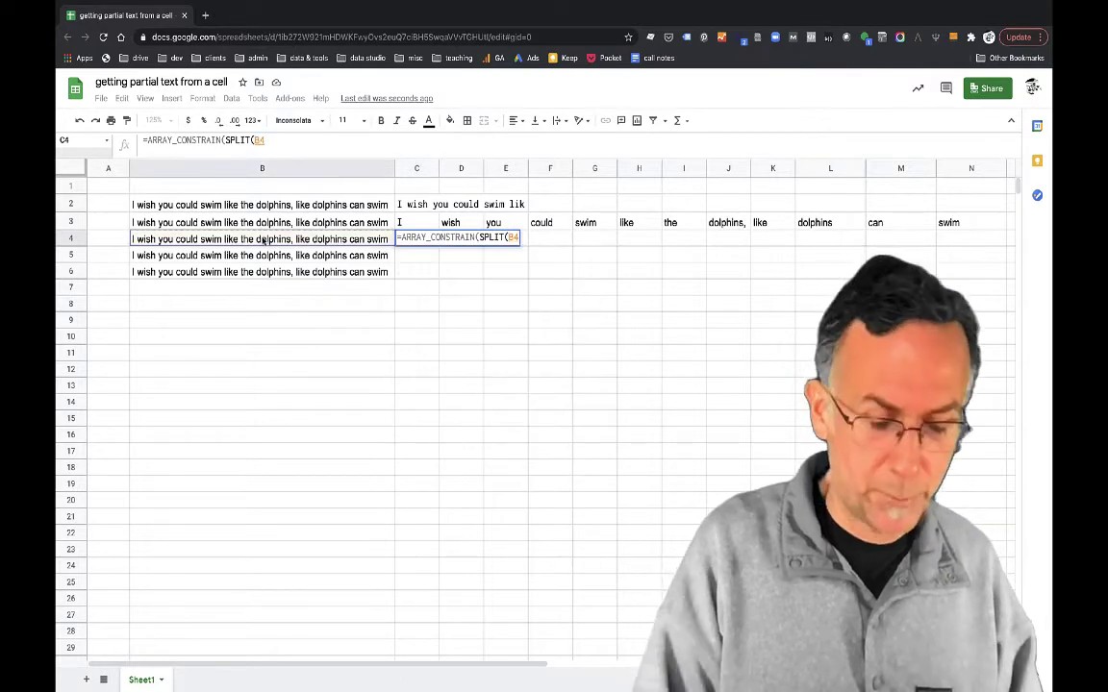
{"action": "type", "text": ",\" \""}
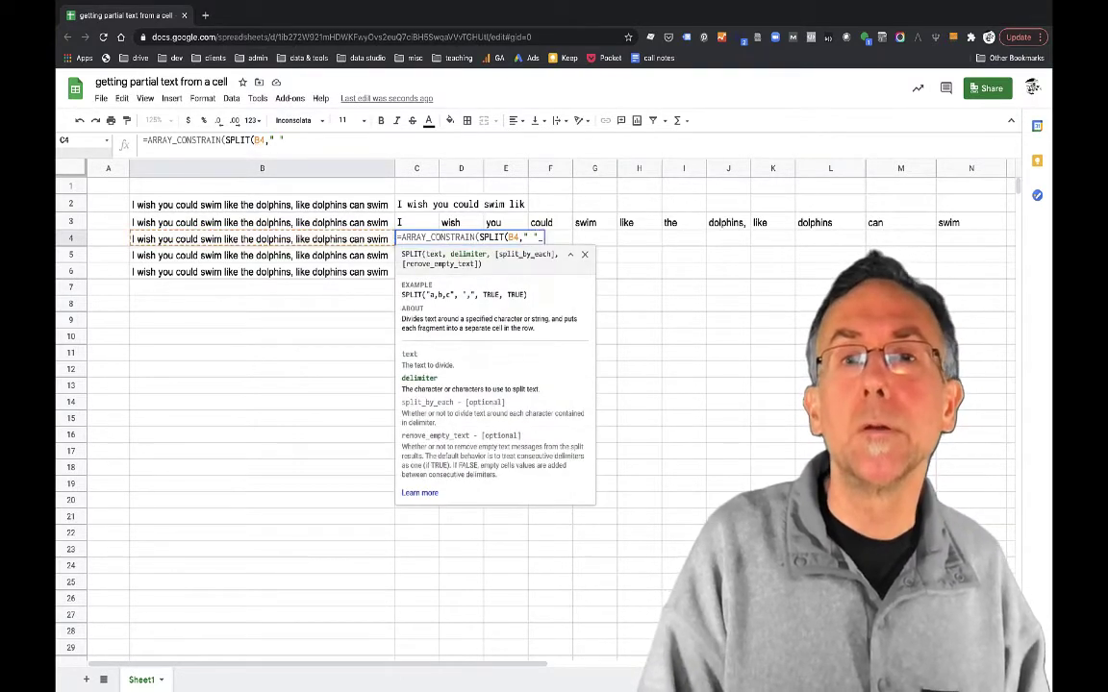
{"action": "type", "text": ")"}
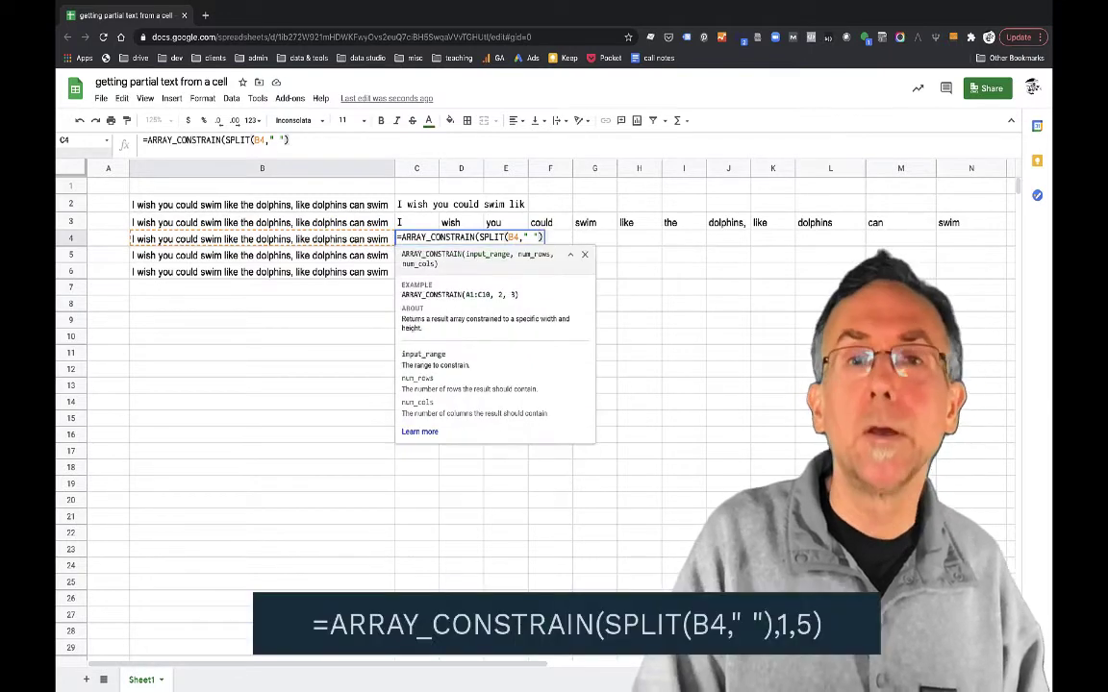
{"action": "type", "text": ","}
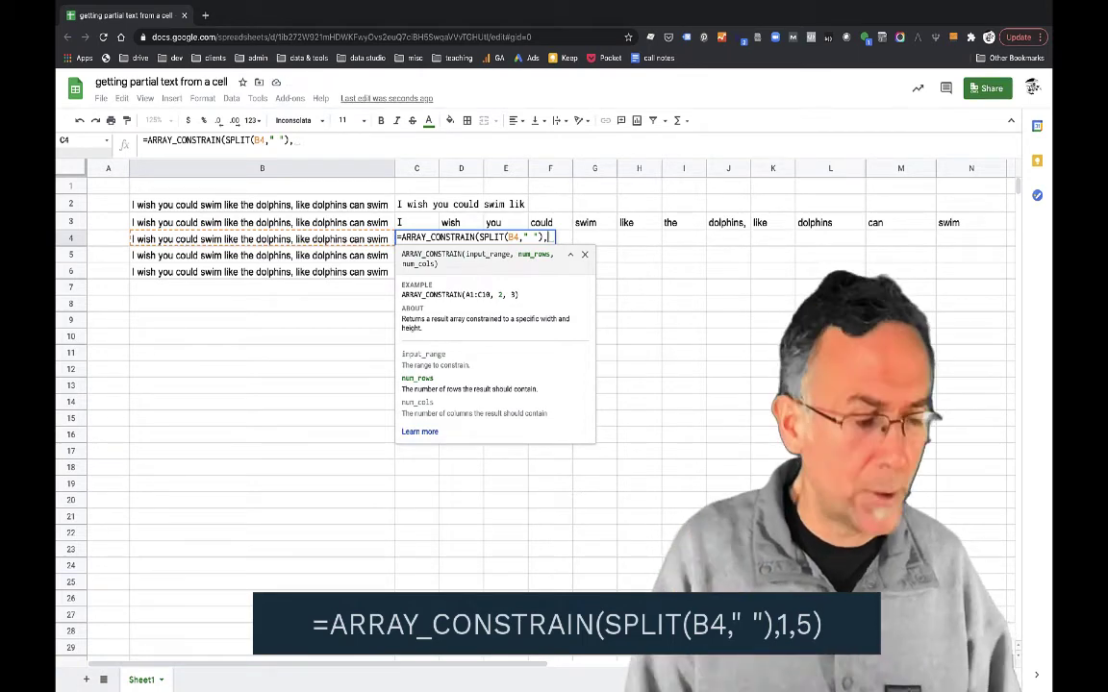
{"action": "type", "text": "1,"}
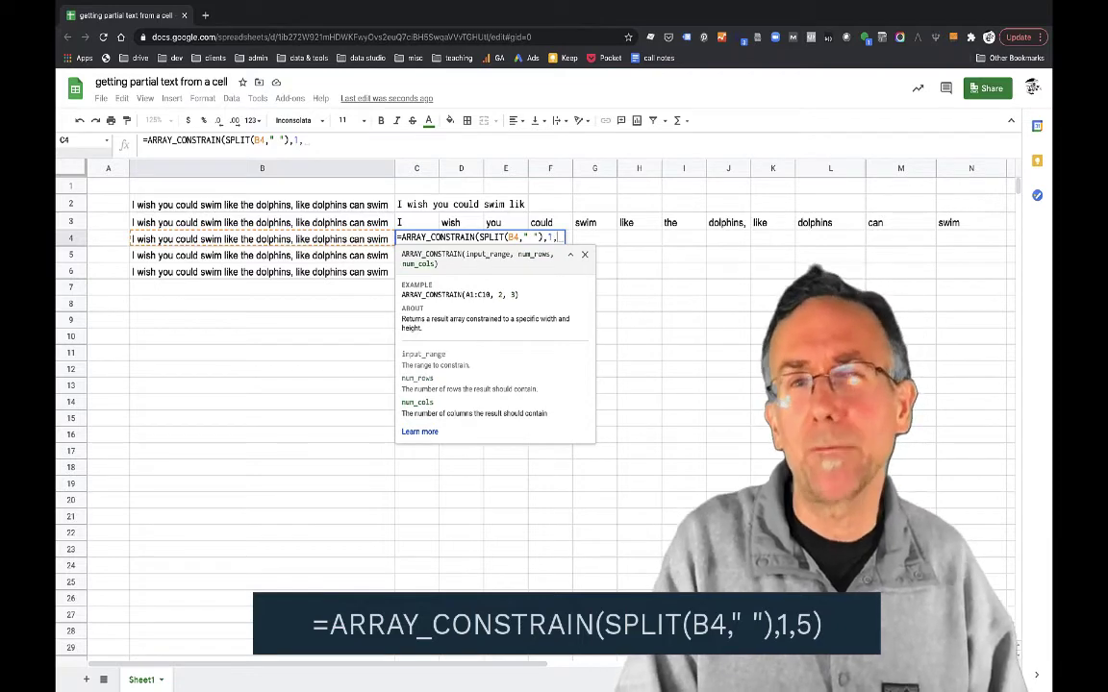
{"action": "type", "text": "5)"}
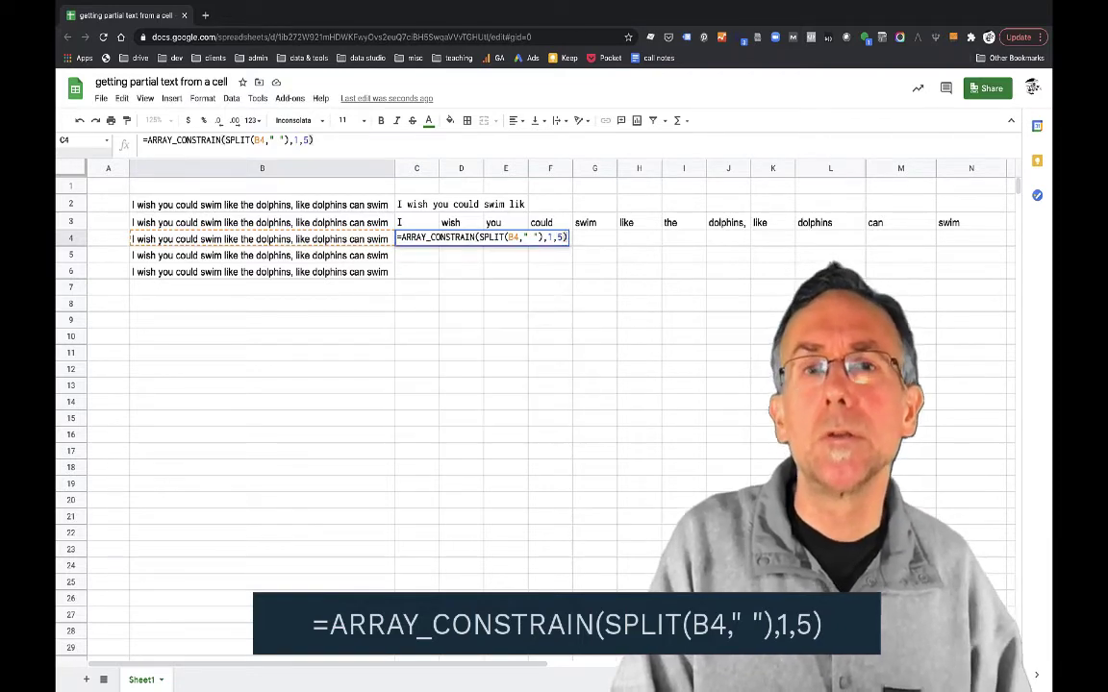
{"action": "key", "text": "Return"}
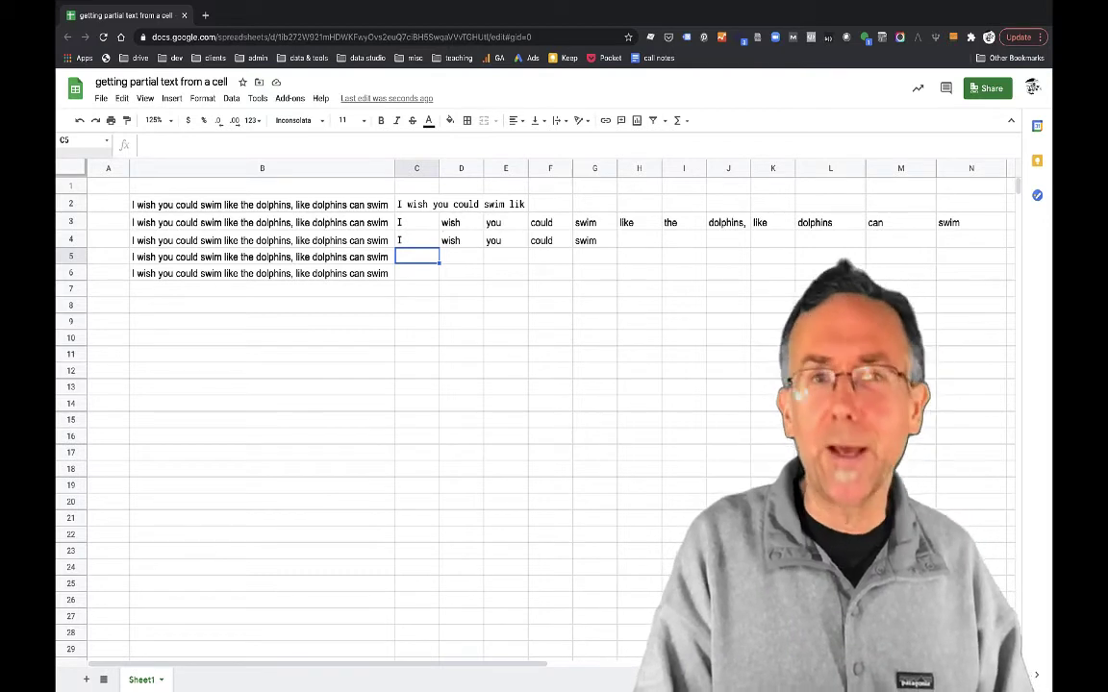
Copy C4's five-word split formula down into C5
{"action": "type", "text": "=JO"}
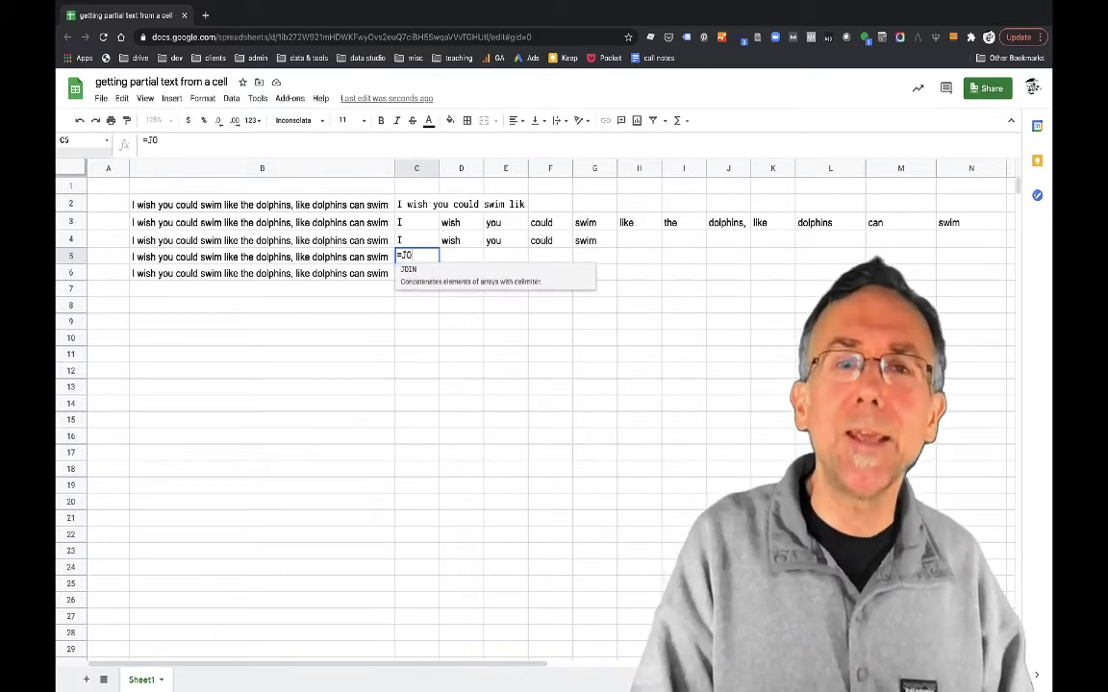
{"action": "key", "text": "BackSpace"}
{"action": "key", "text": "BackSpace"}
{"action": "key", "text": "BackSpace"}
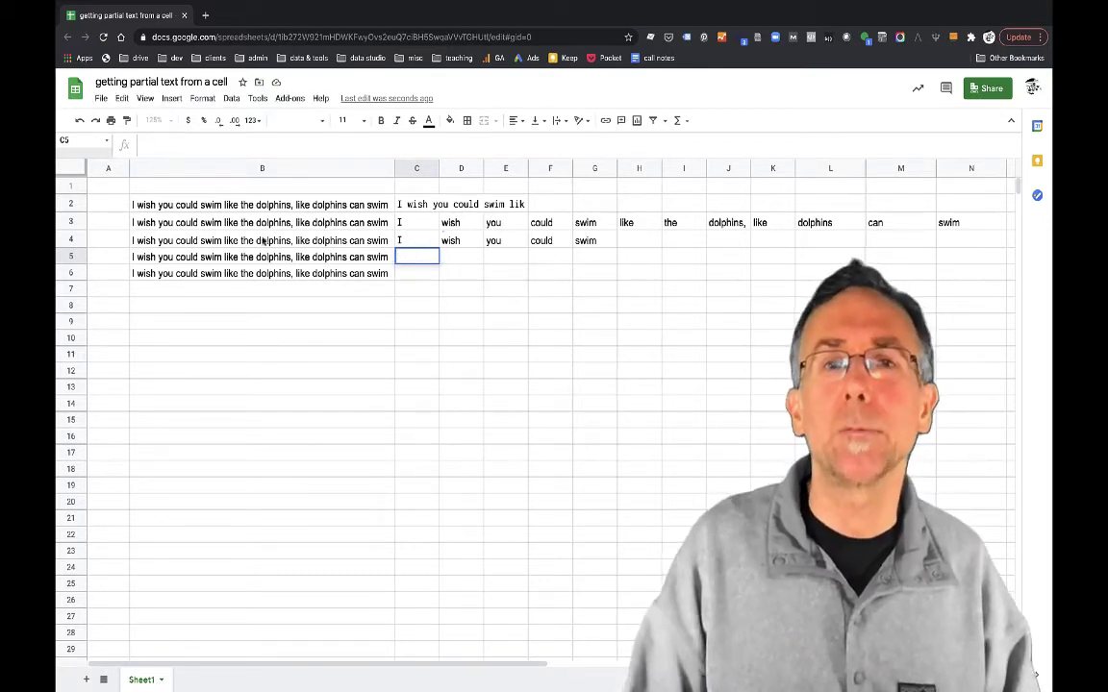
{"action": "key", "text": "Up"}
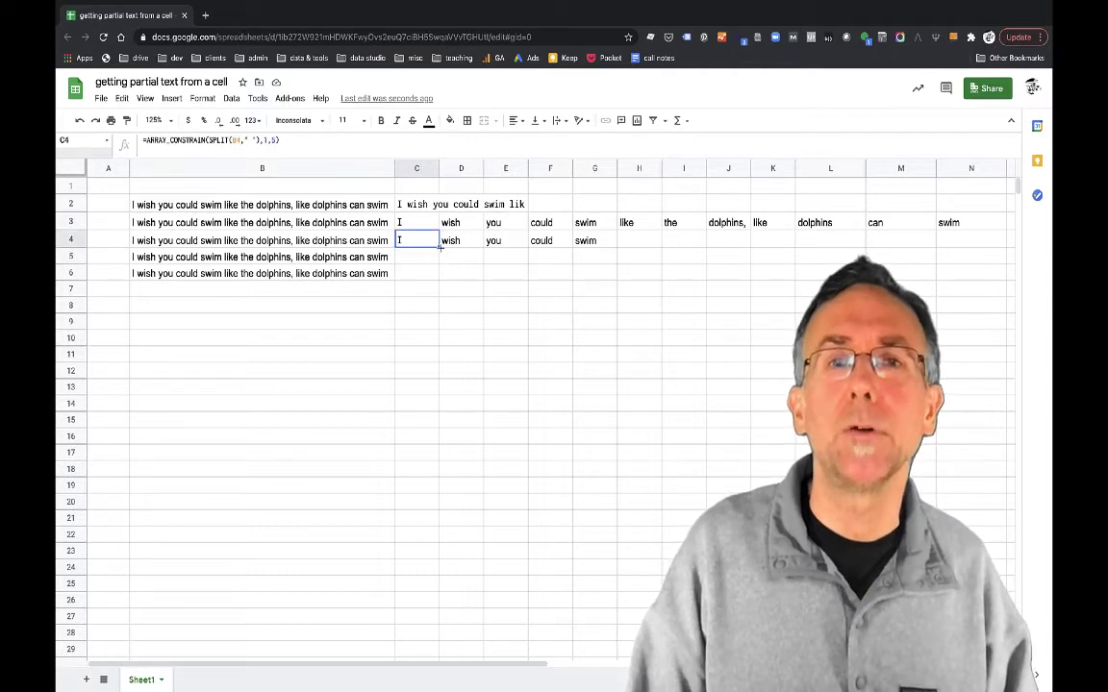
{"action": "left_click_drag", "start_coordinate": [439, 246], "coordinate": [428, 260]}
{"action": "left_click", "coordinate": [417, 258]}
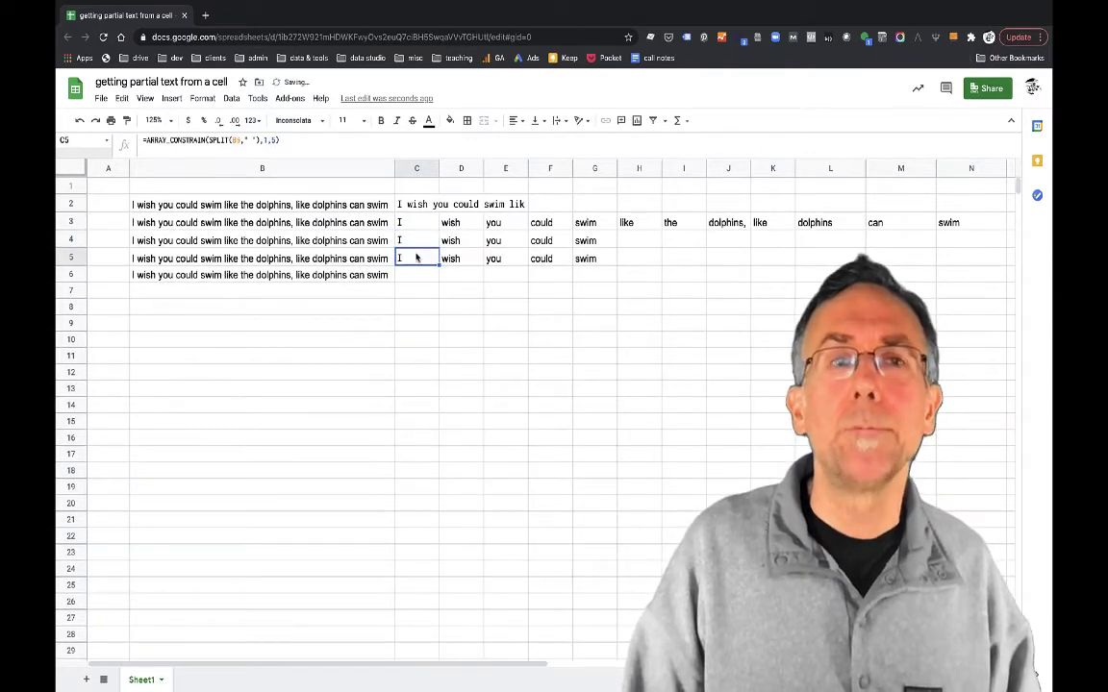
Wrap C5's formula in JOIN(" ", …) so the five words form one phrase
{"action": "key", "text": "Return"}
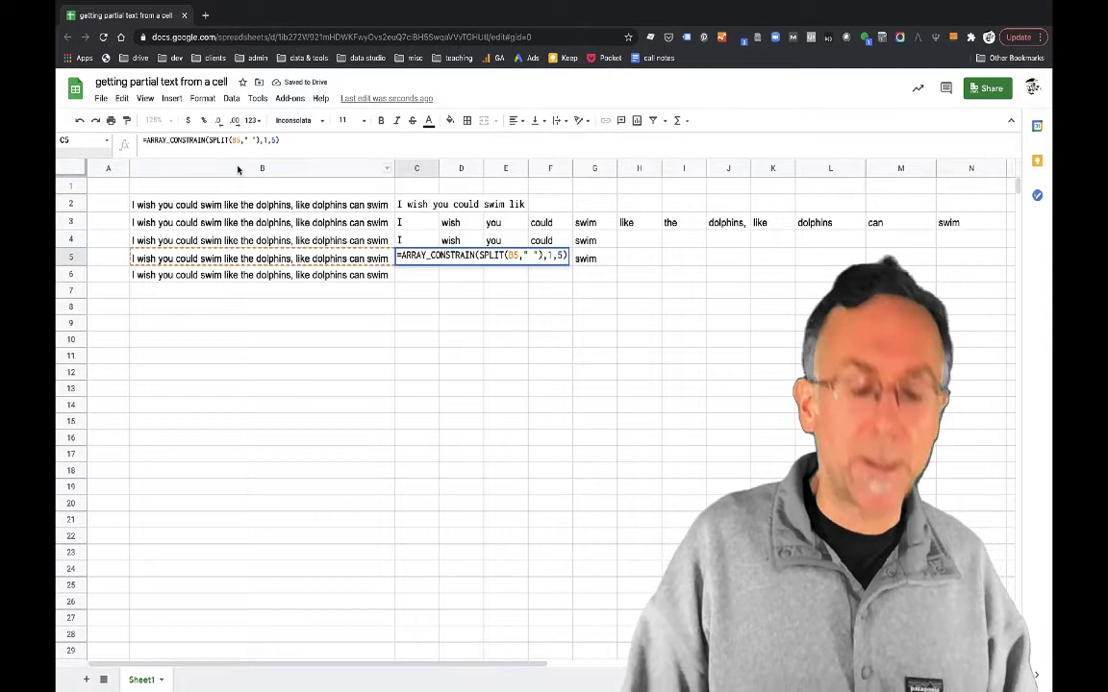
{"action": "key", "text": "Home"}
{"action": "key", "text": "Right"}
{"action": "type", "text": "JOIN"}
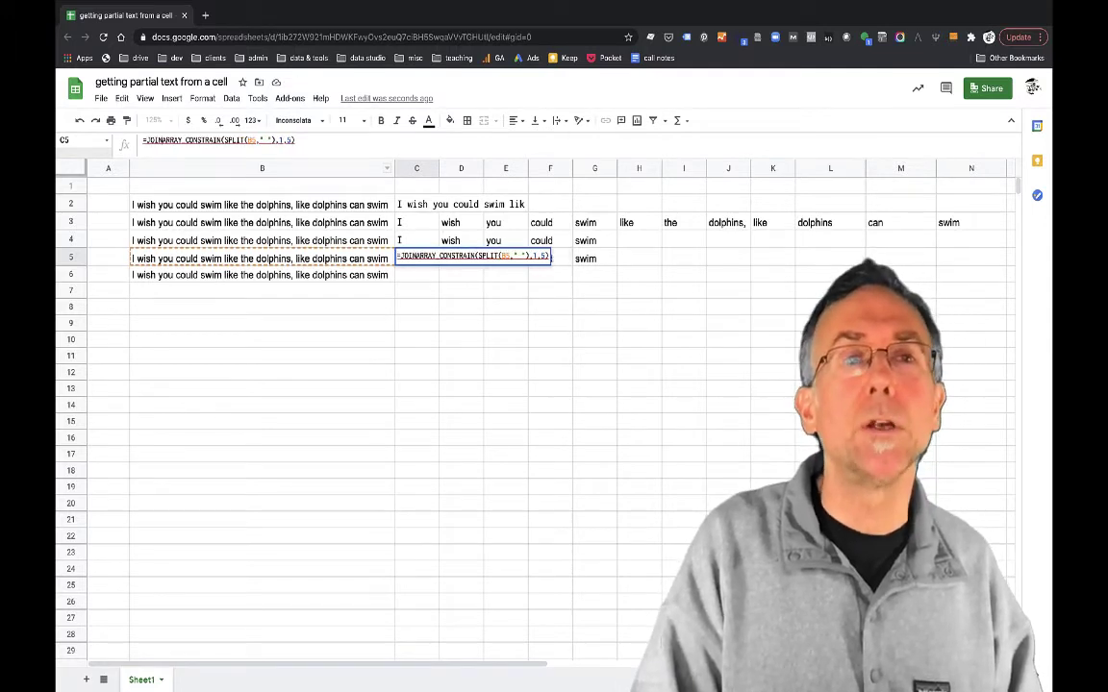
{"action": "type", "text": "("}
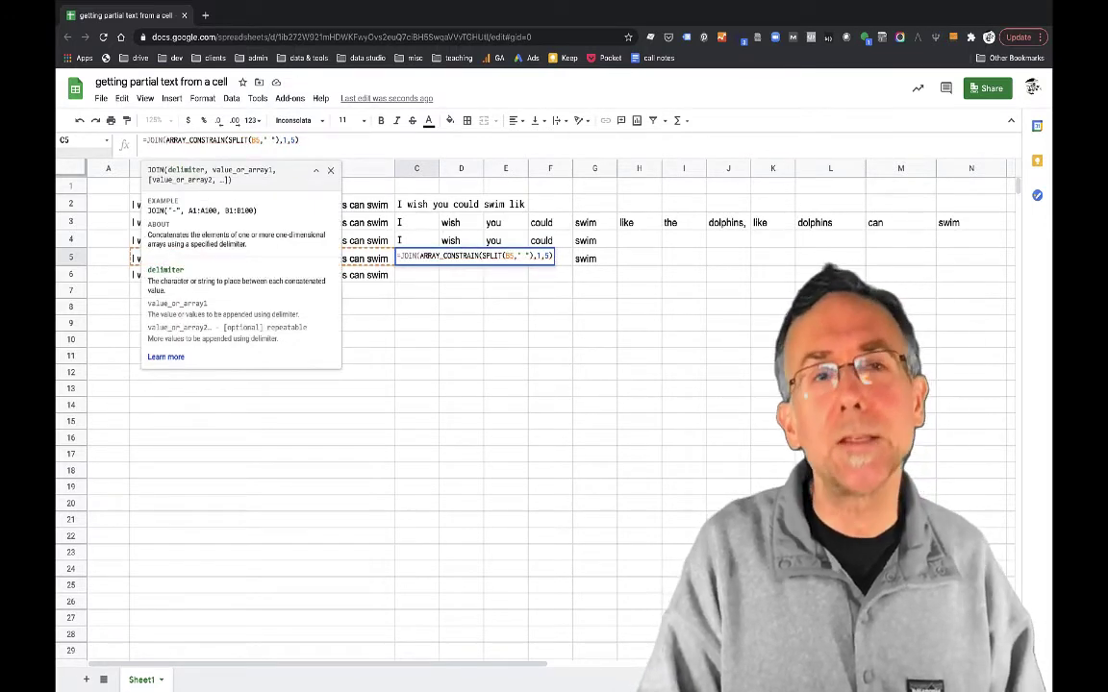
{"action": "type", "text": "\" \""}
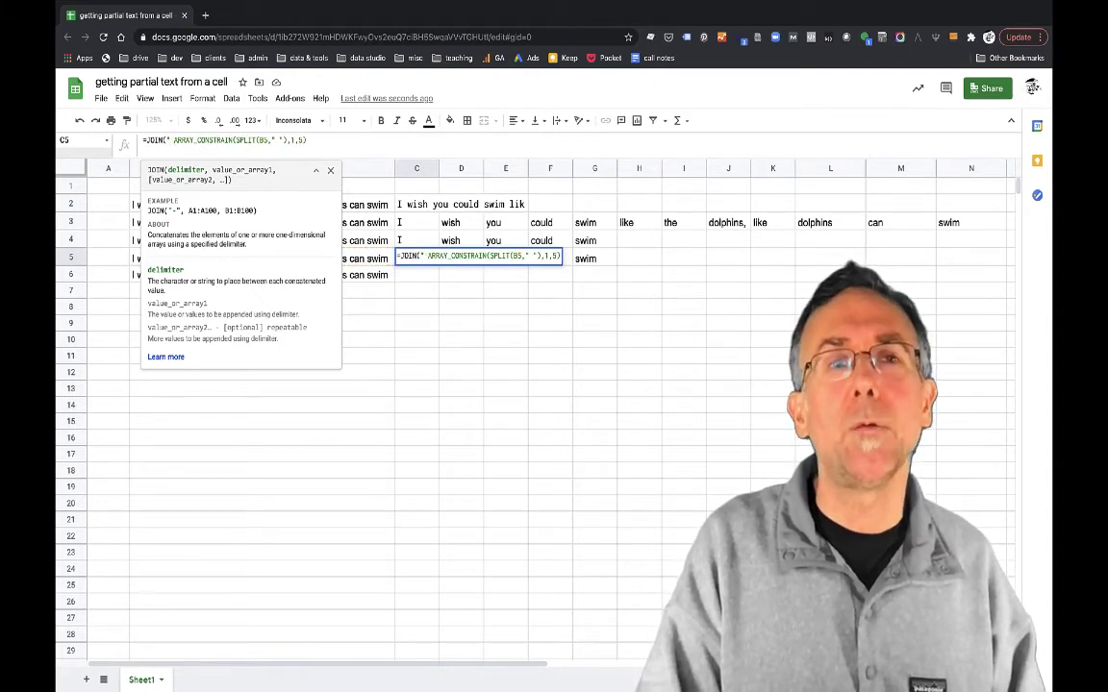
{"action": "type", "text": " \","}
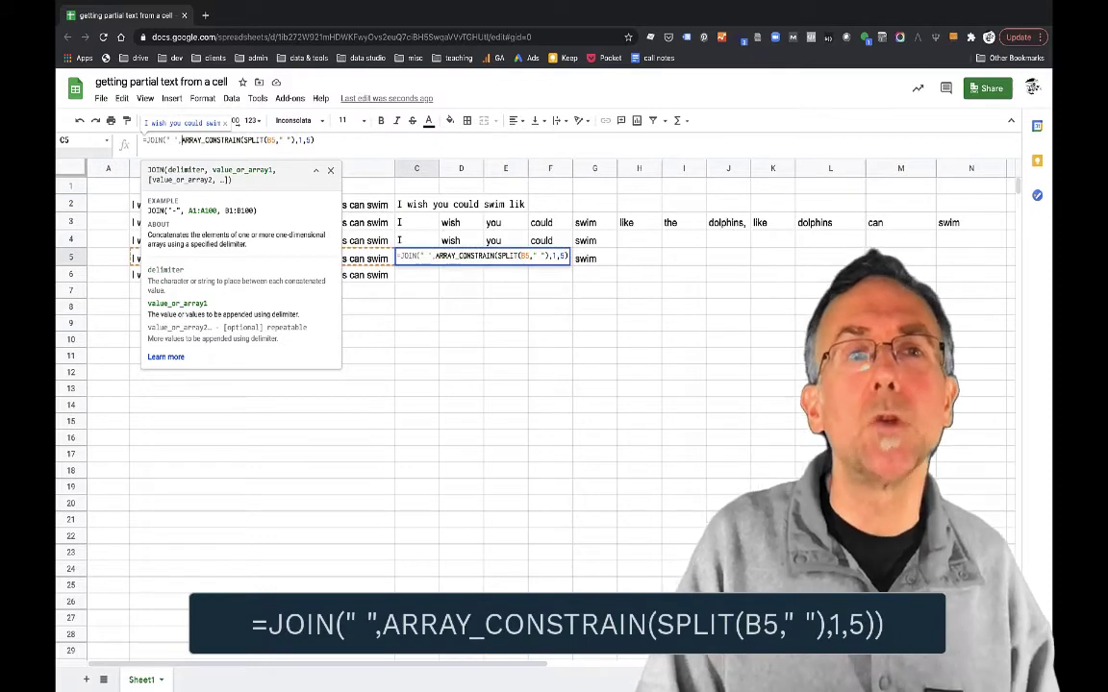
{"action": "left_click", "coordinate": [338, 139]}
{"action": "type", "text": ")"}
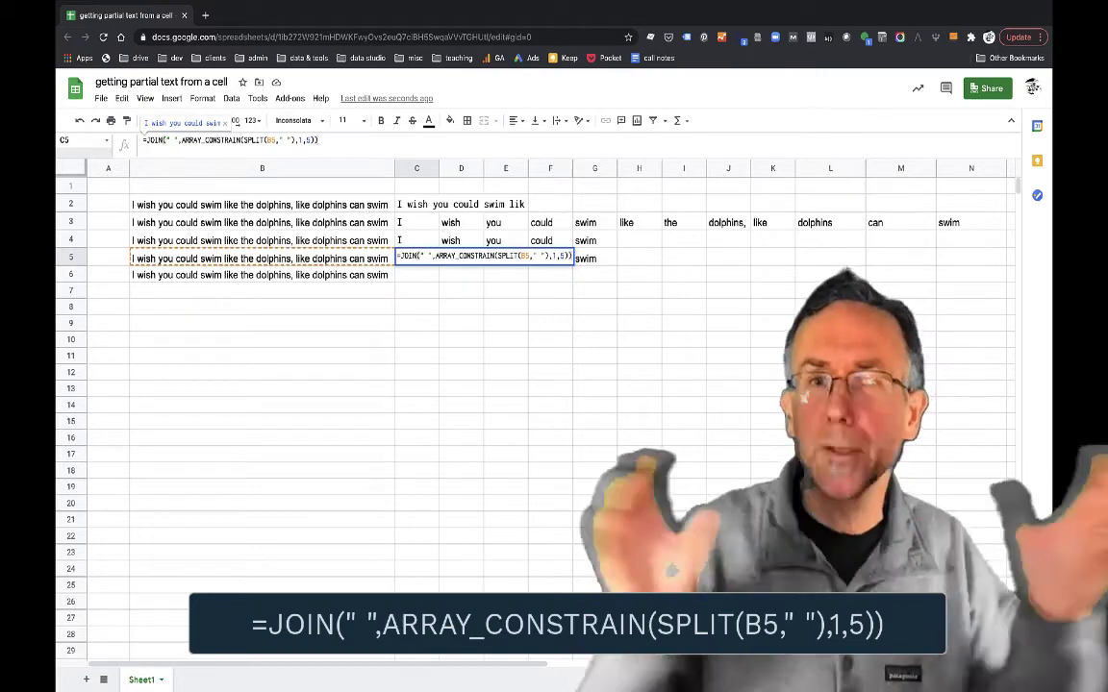
{"action": "key", "text": "Return"}
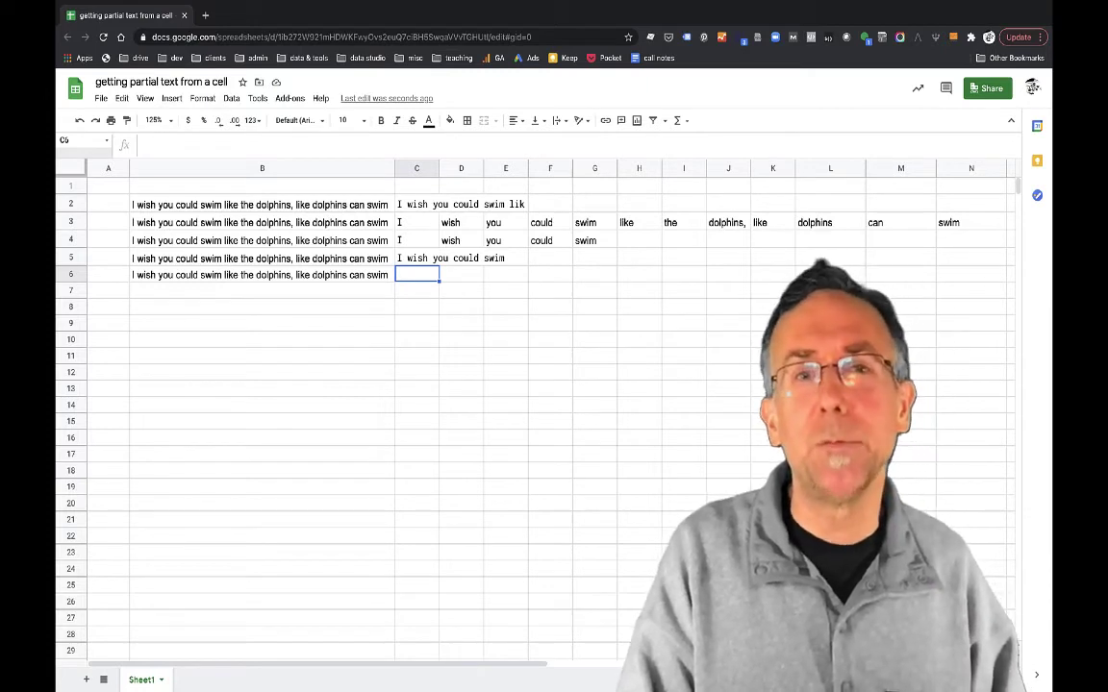
Copy C5's JOIN formula down into C6
{"action": "type", "text": "=CO"}
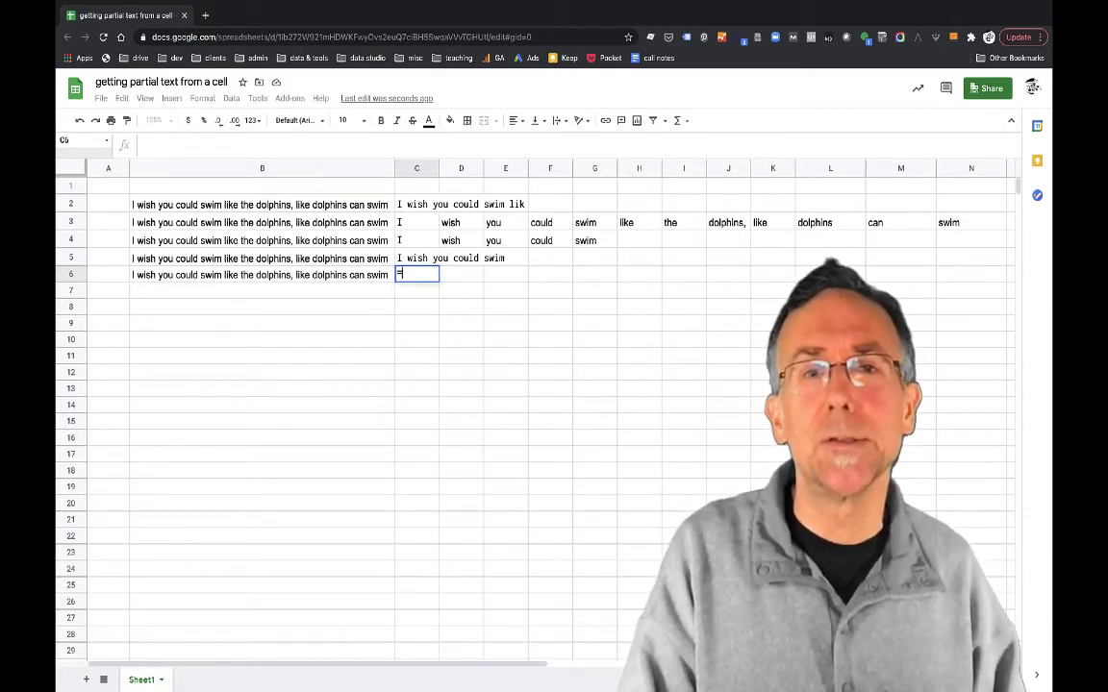
{"action": "type", "text": "NCATENATE"}
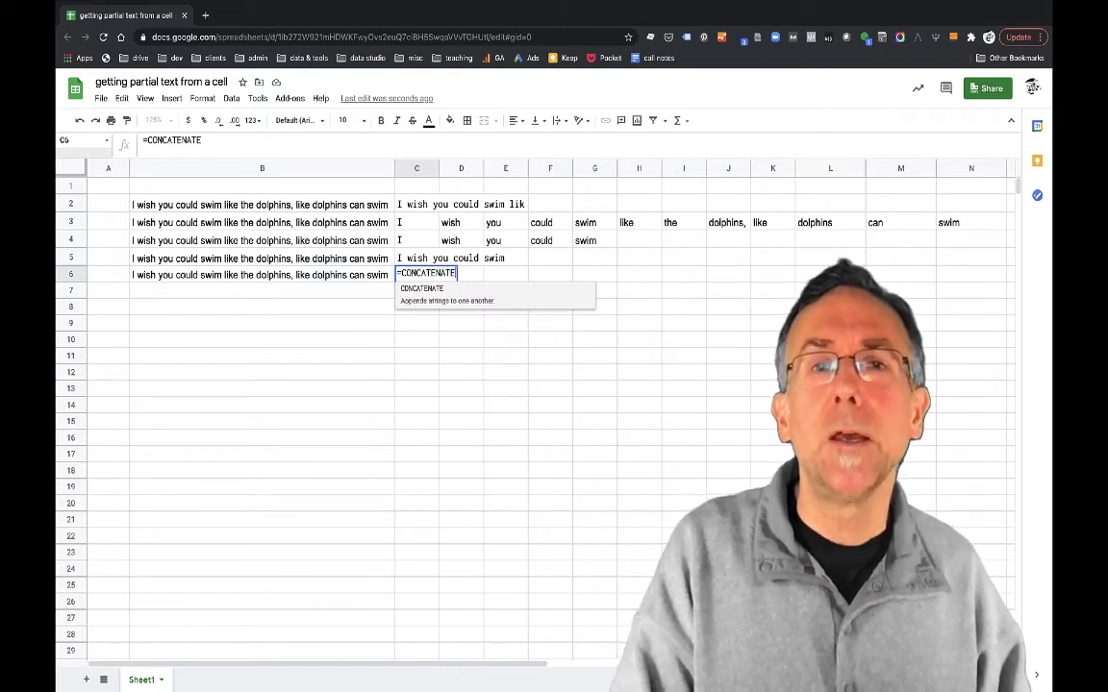
{"action": "type", "text": "("}
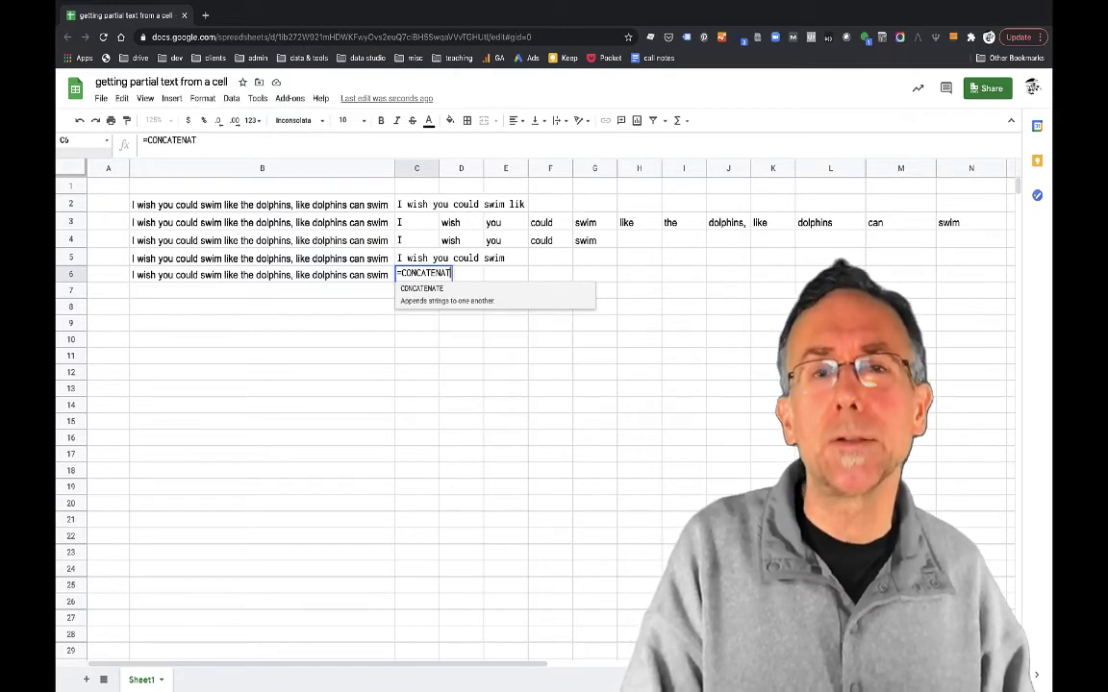
{"action": "key", "text": "BackSpace"}
{"action": "key", "text": "BackSpace"}
{"action": "key", "text": "BackSpace"}
{"action": "key", "text": "BackSpace"}
{"action": "key", "text": "BackSpace"}
{"action": "key", "text": "BackSpace"}
{"action": "key", "text": "BackSpace"}
{"action": "key", "text": "BackSpace"}
{"action": "key", "text": "BackSpace"}
{"action": "key", "text": "BackSpace"}
{"action": "key", "text": "BackSpace"}
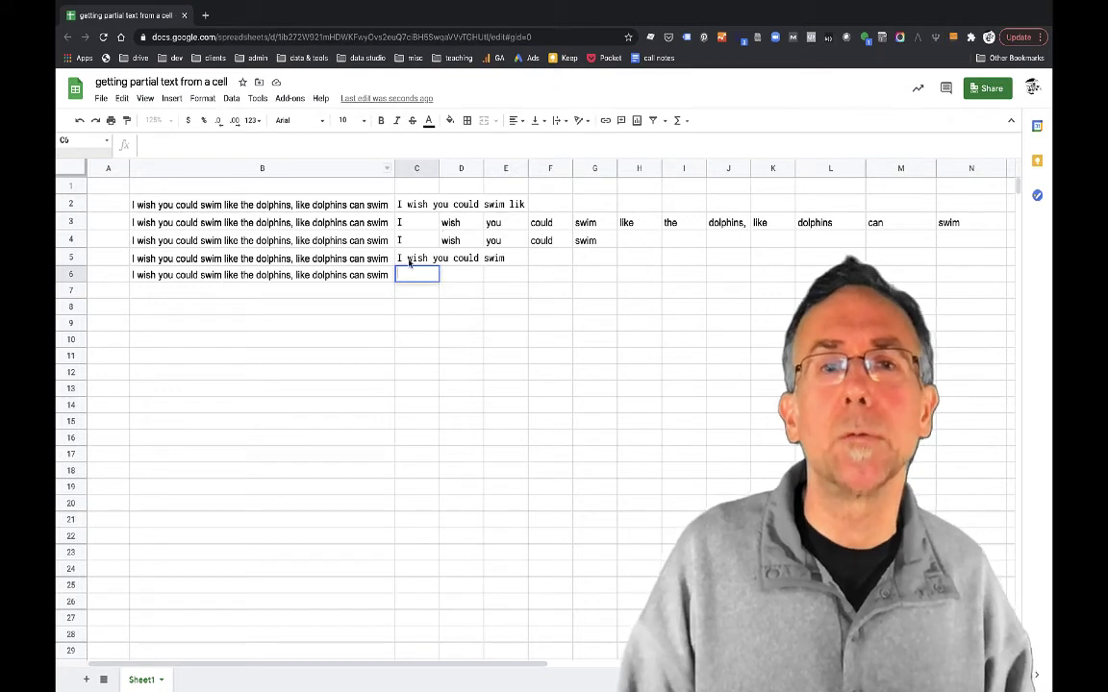
{"action": "key", "text": "Up"}
{"action": "left_click_drag", "start_coordinate": [437, 266], "coordinate": [437, 279]}
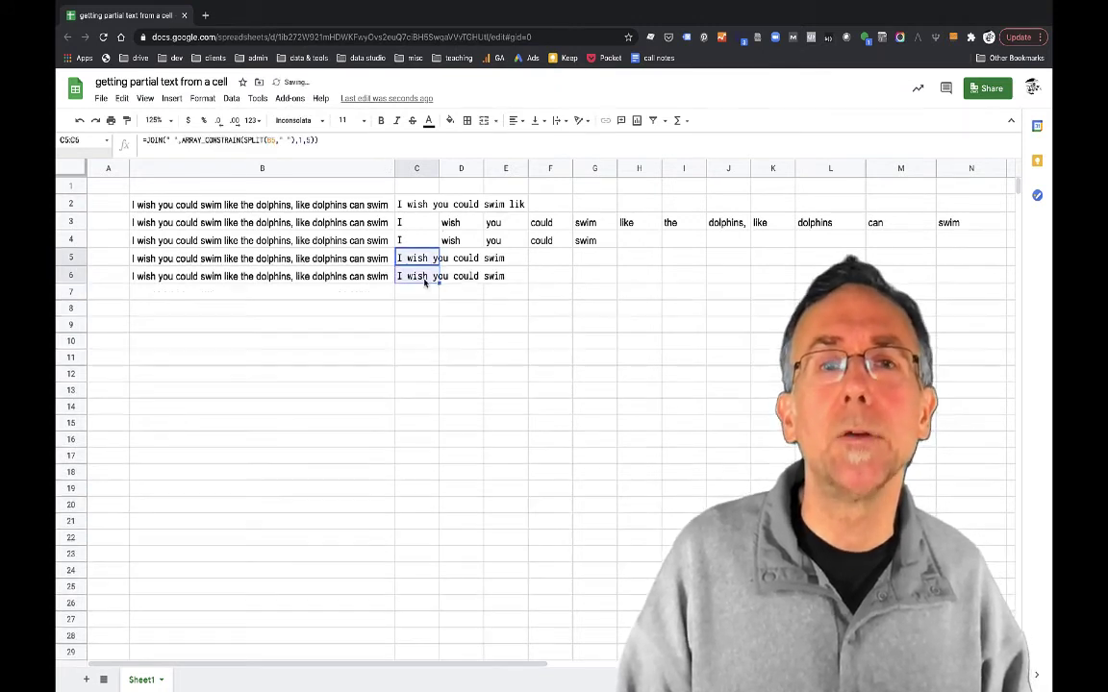
{"action": "left_click", "coordinate": [418, 276]}
Wrap C6's formula in CONCATENATE(…,"...") to append an ellipsis
{"action": "left_click", "coordinate": [148, 142]}
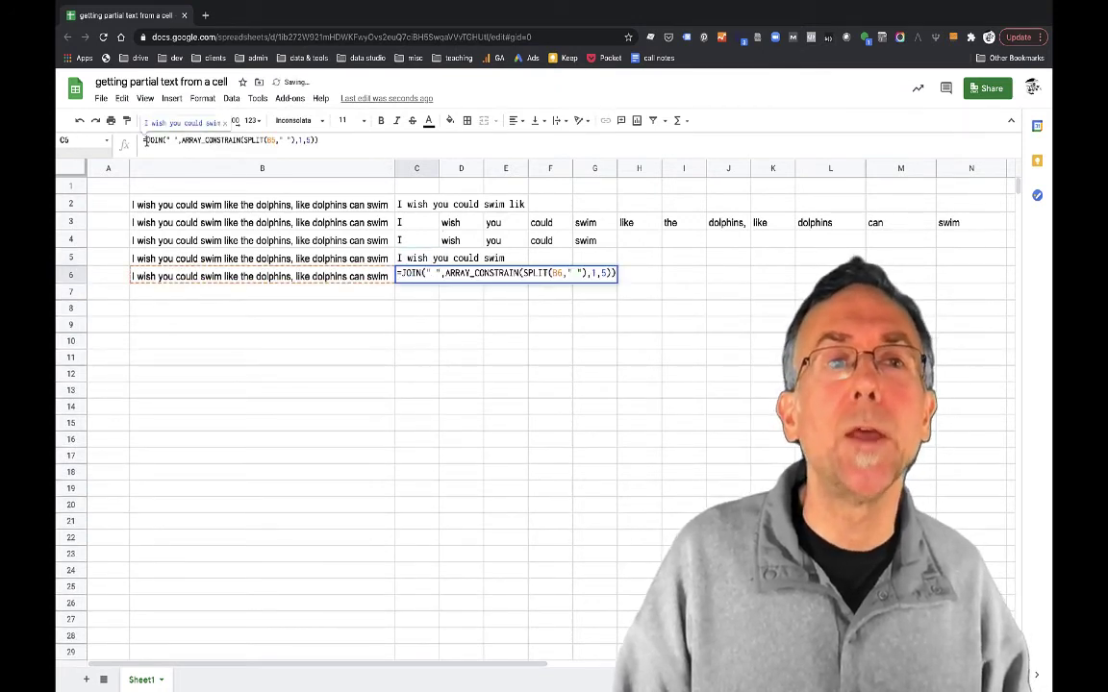
{"action": "type", "text": "CONCATENATE("}
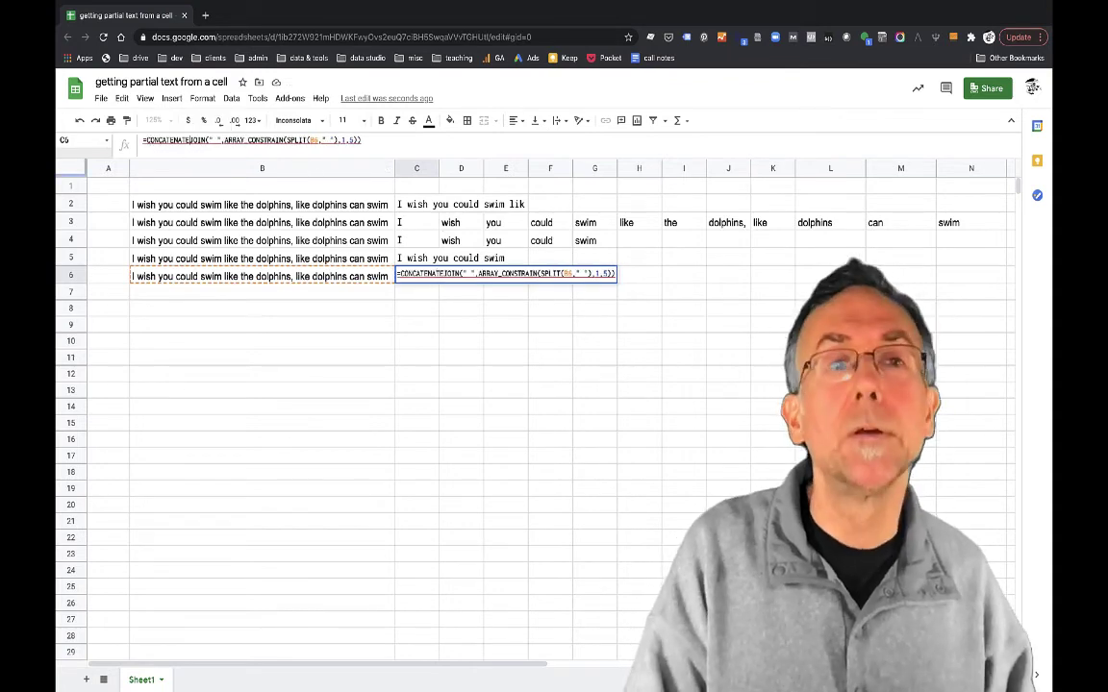
{"action": "left_click", "coordinate": [395, 141]}
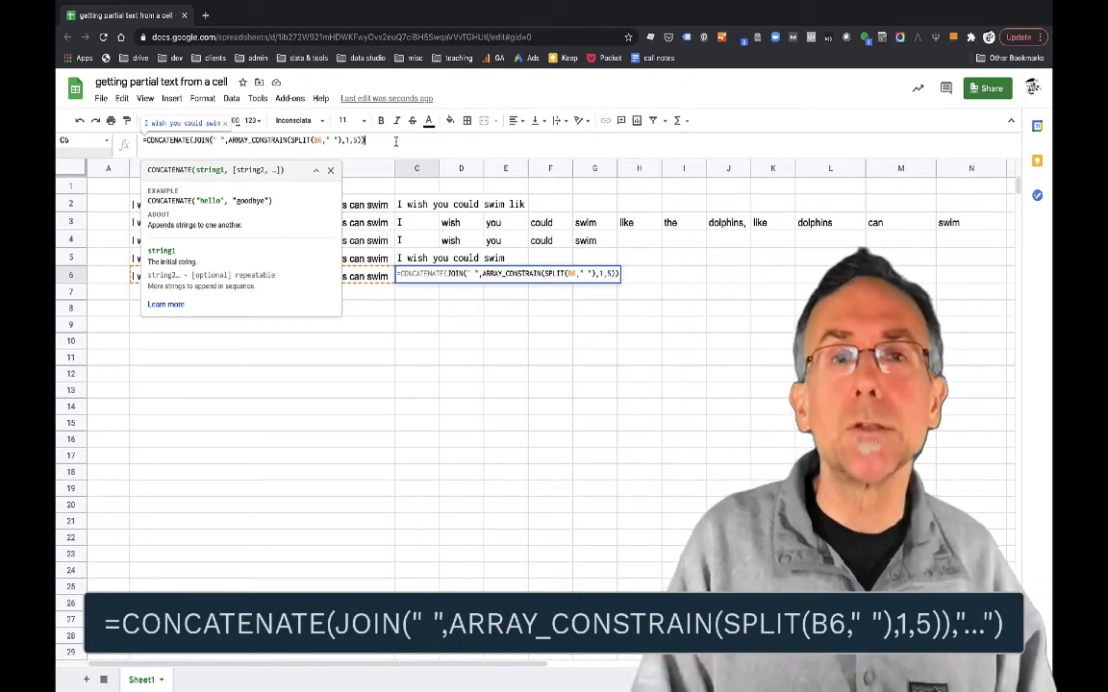
{"action": "type", "text": ","}
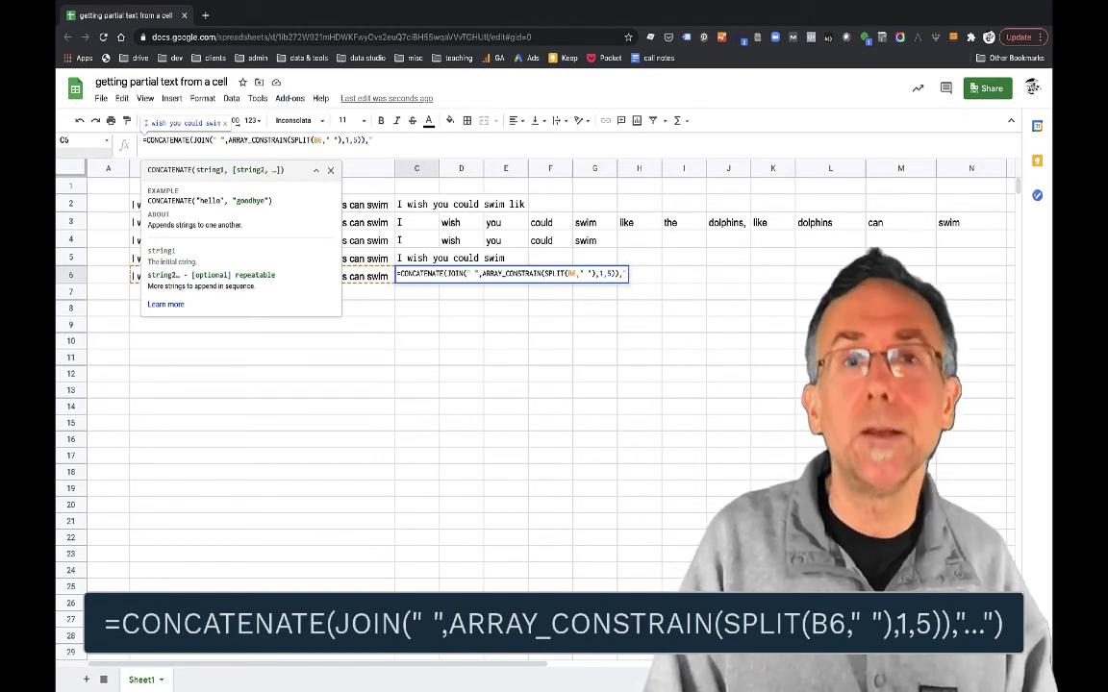
{"action": "type", "text": "\"...\""}
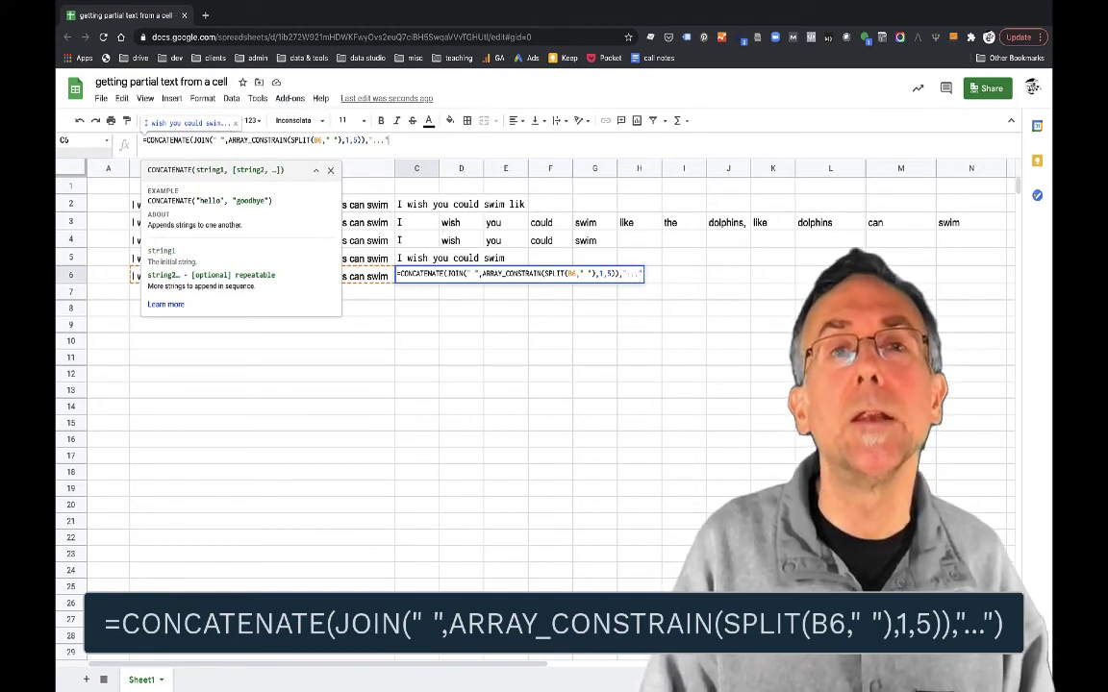
{"action": "type", "text": ")"}
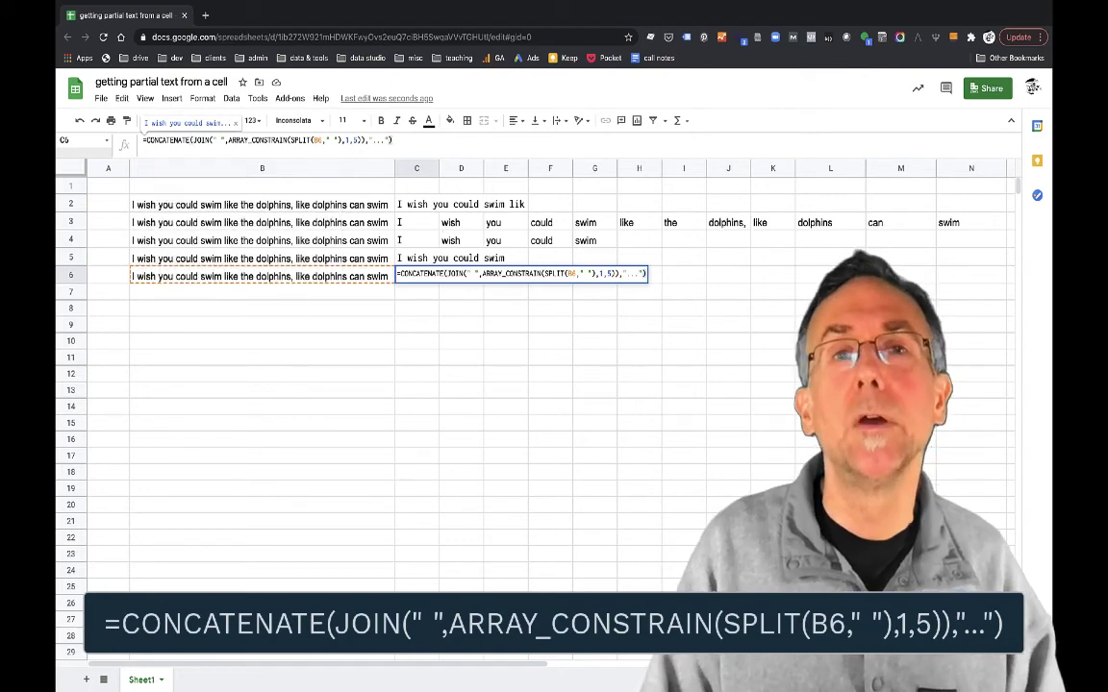
{"action": "key", "text": "Return"}
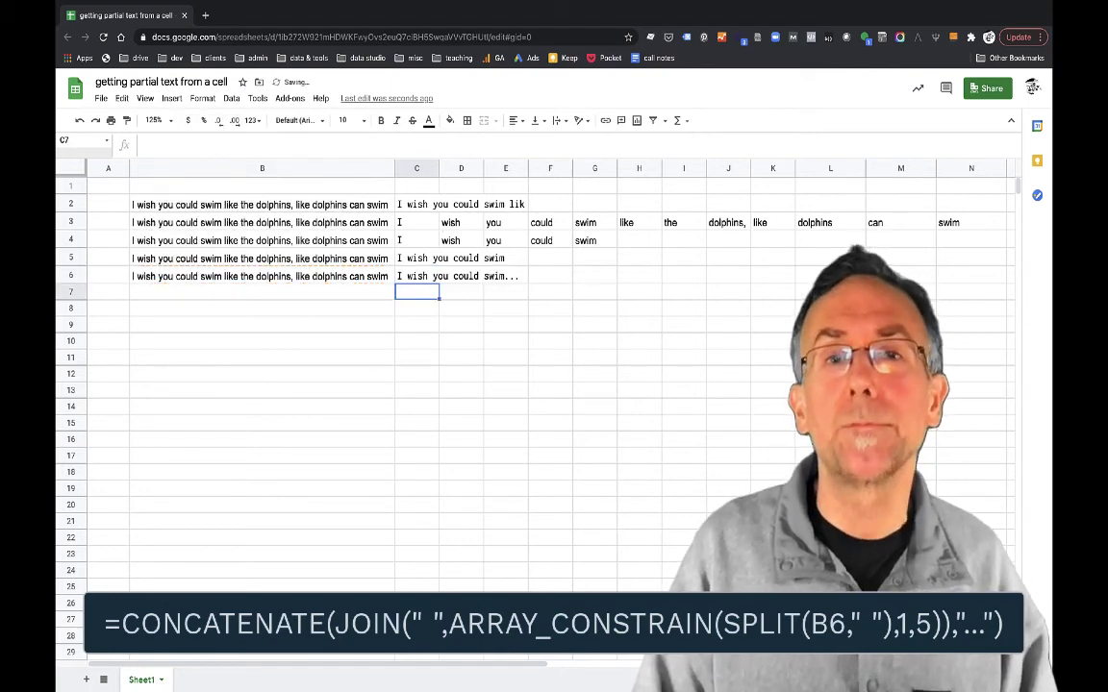